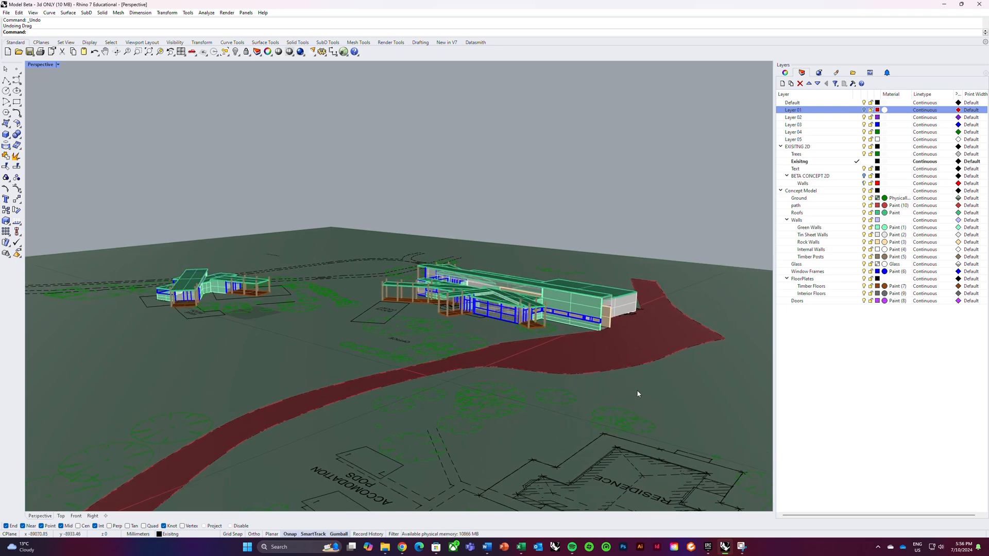
- Inspect the main building's green walls and roof pieces by selecting them individually in the perspective view
right_drag(647, 386, 675, 384)
right_drag(568, 389, 430, 394)
right_drag(564, 385, 560, 384)
right_drag(634, 367, 608, 370)
right_drag(540, 384, 588, 374)
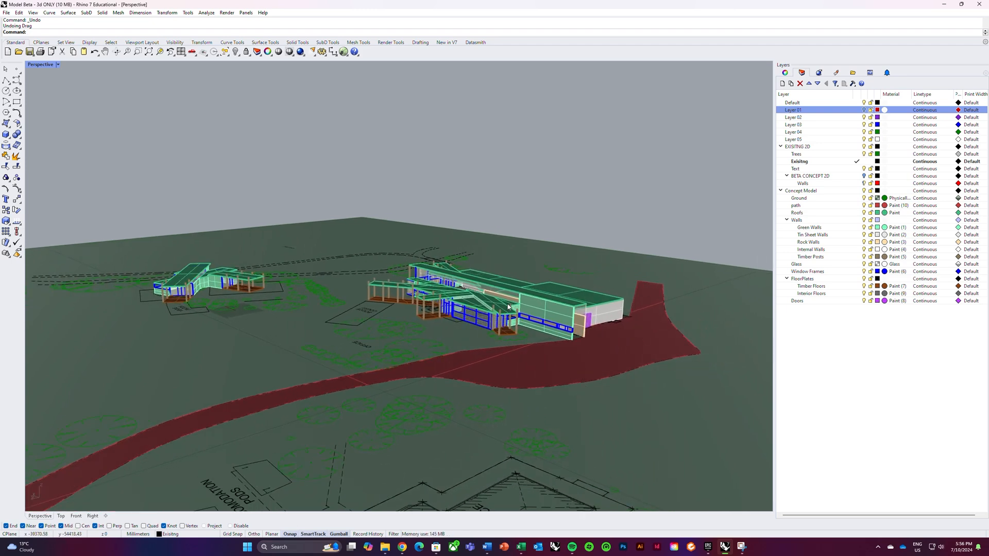
click(536, 311)
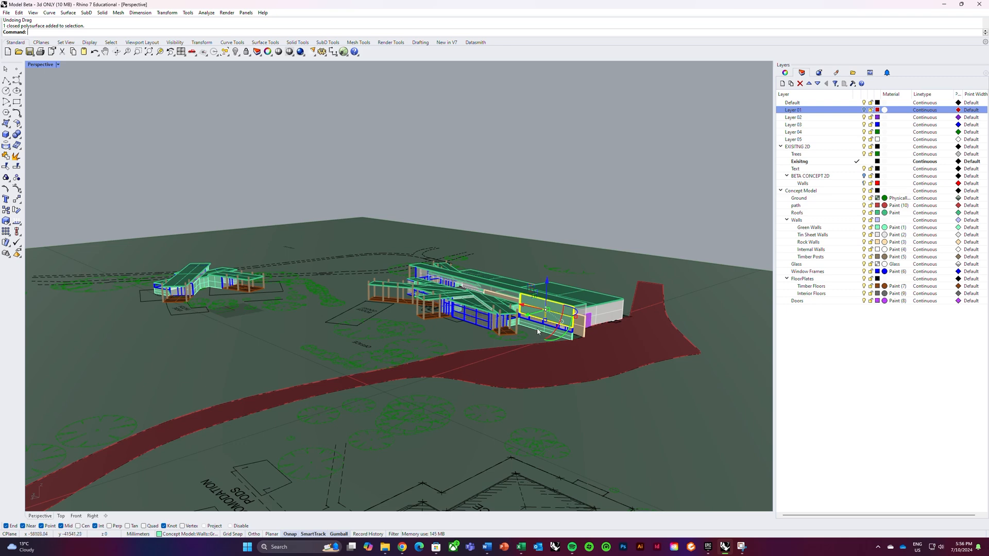
click(537, 330)
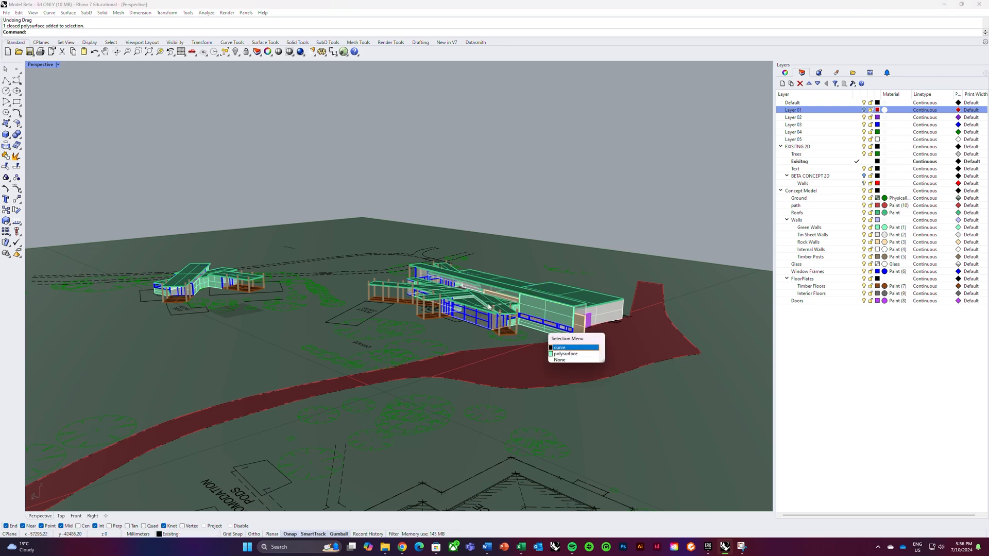
click(554, 289)
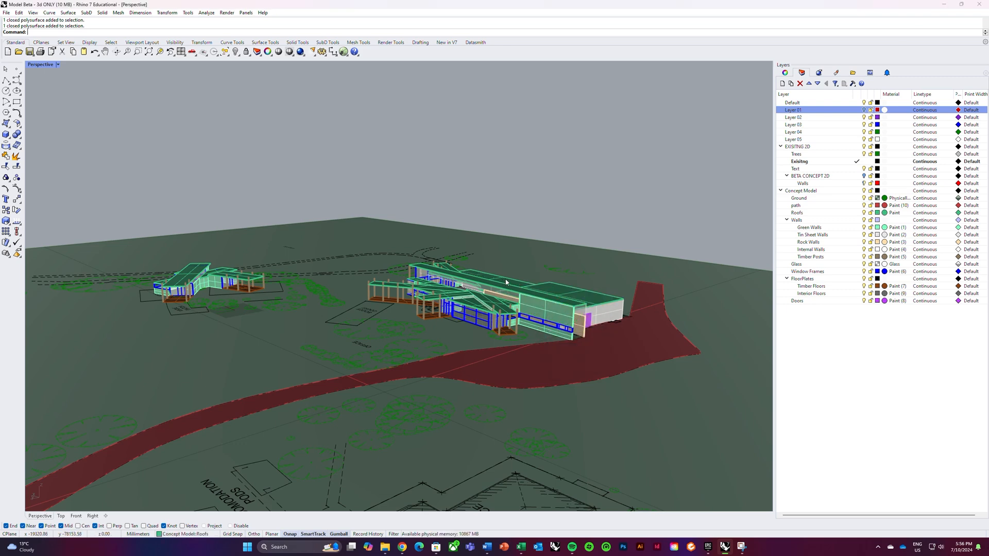
click(503, 282)
click(531, 292)
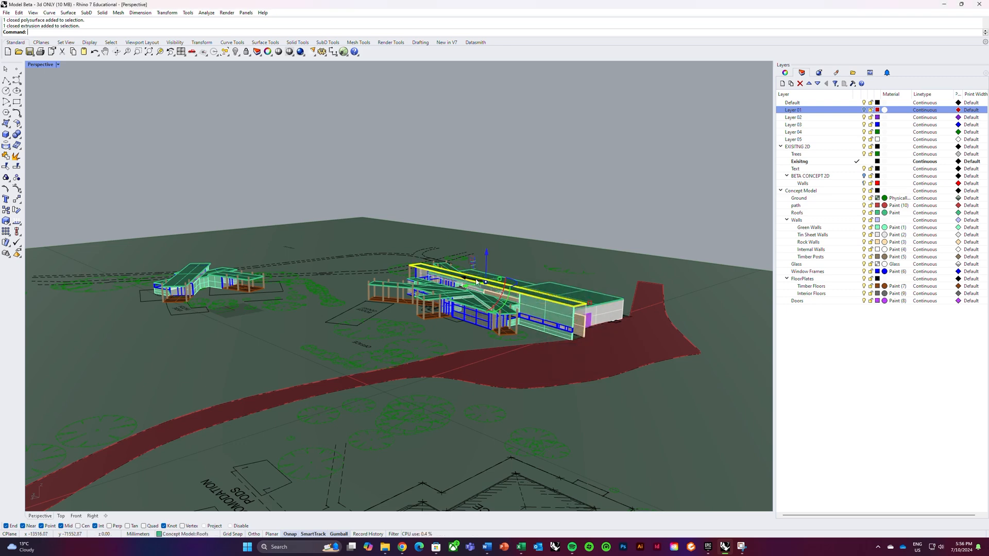
click(622, 203)
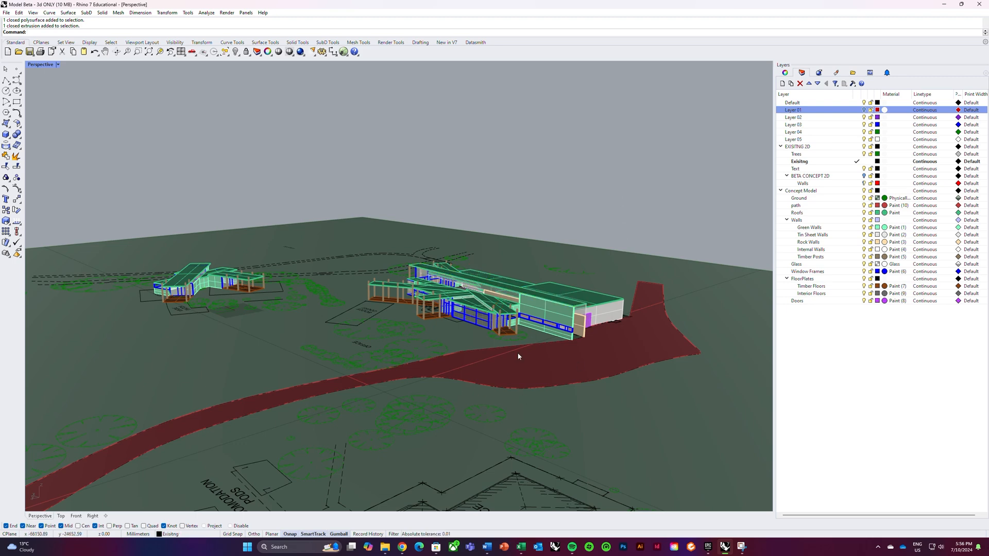
- Examine the large green wall at the path end of the main building from closer and higher up
shift+right_drag(479, 367, 507, 369)
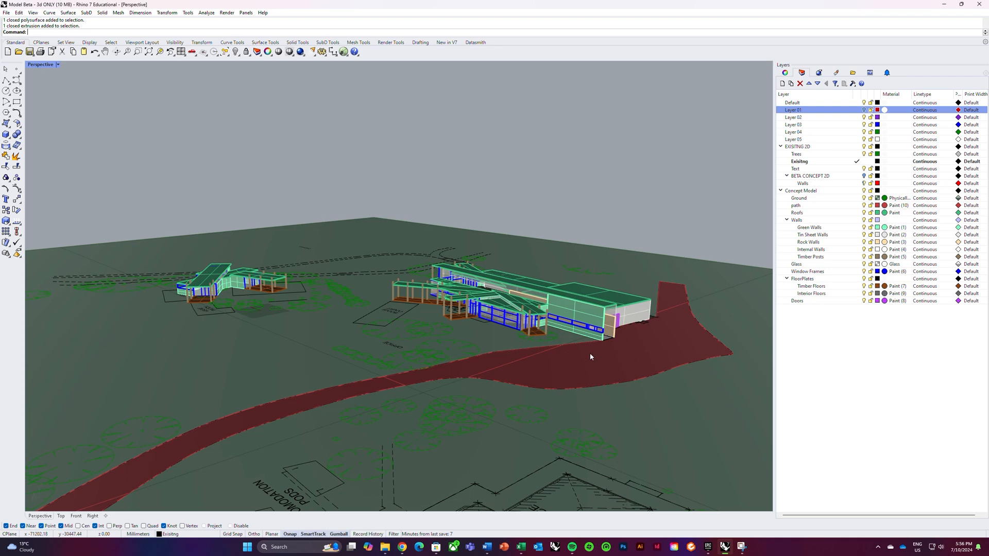
right_drag(590, 357, 517, 363)
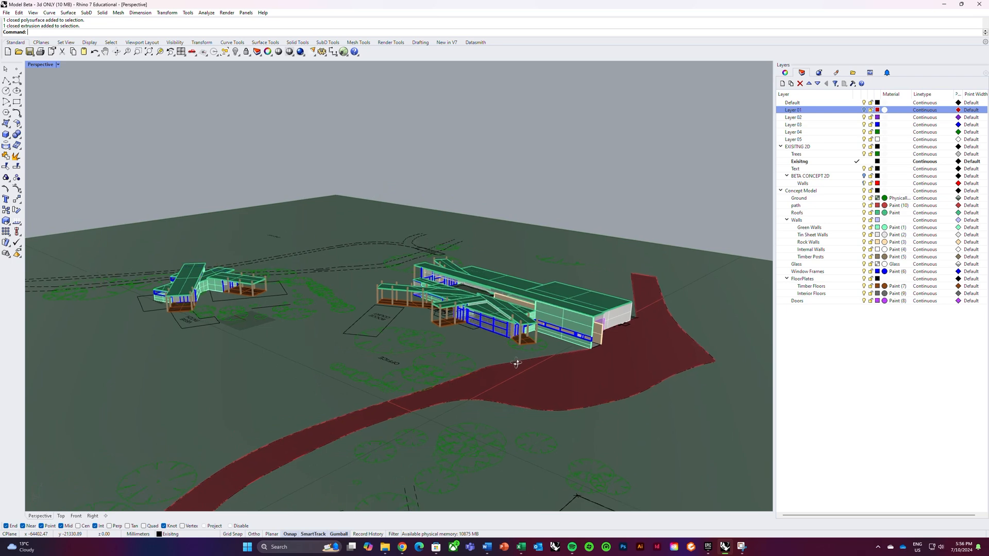
scroll(578, 332, up, 3)
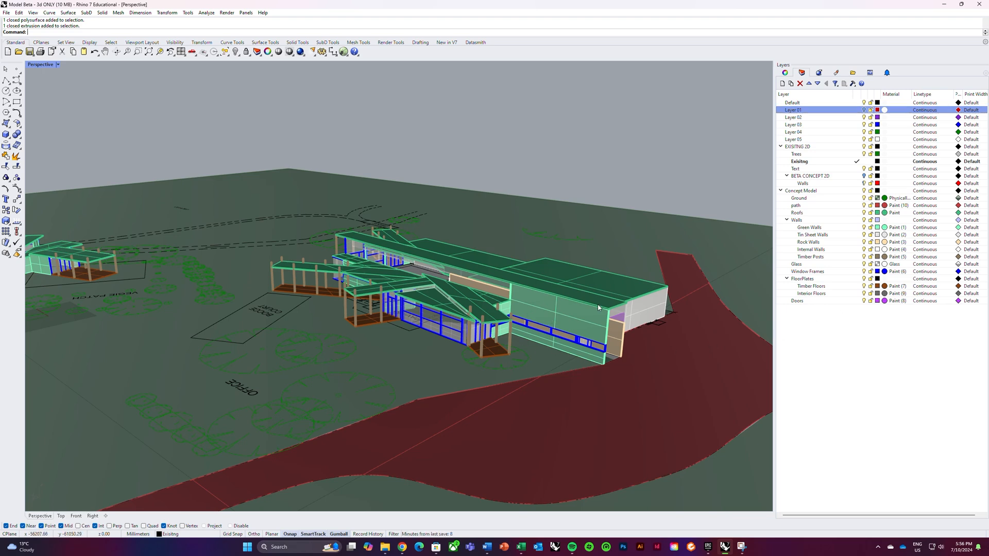
click(593, 317)
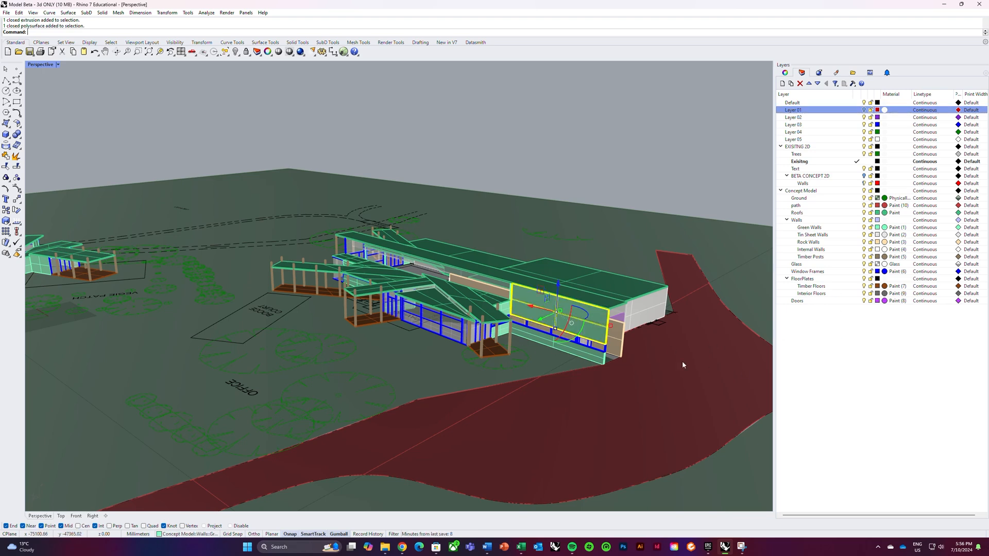
click(577, 354)
click(585, 314)
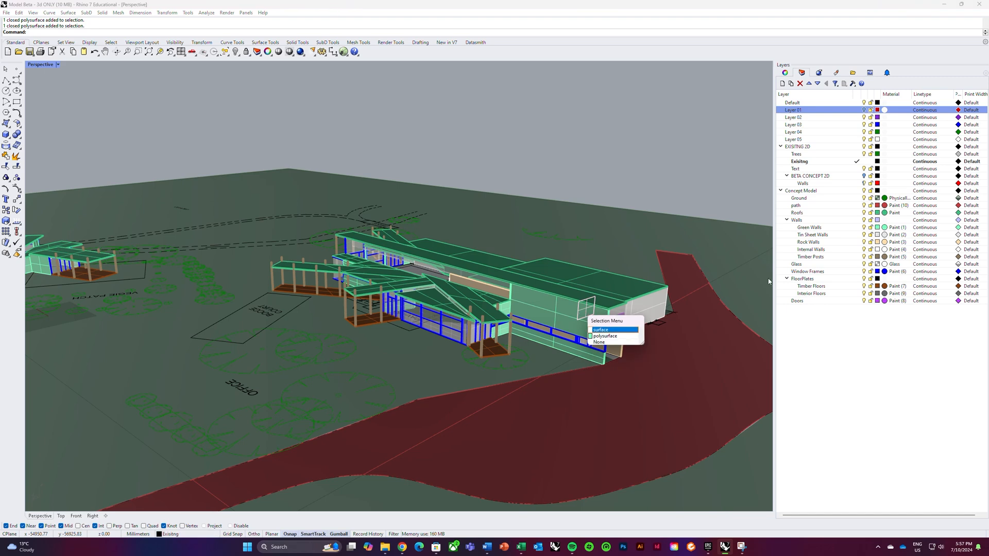
click(844, 371)
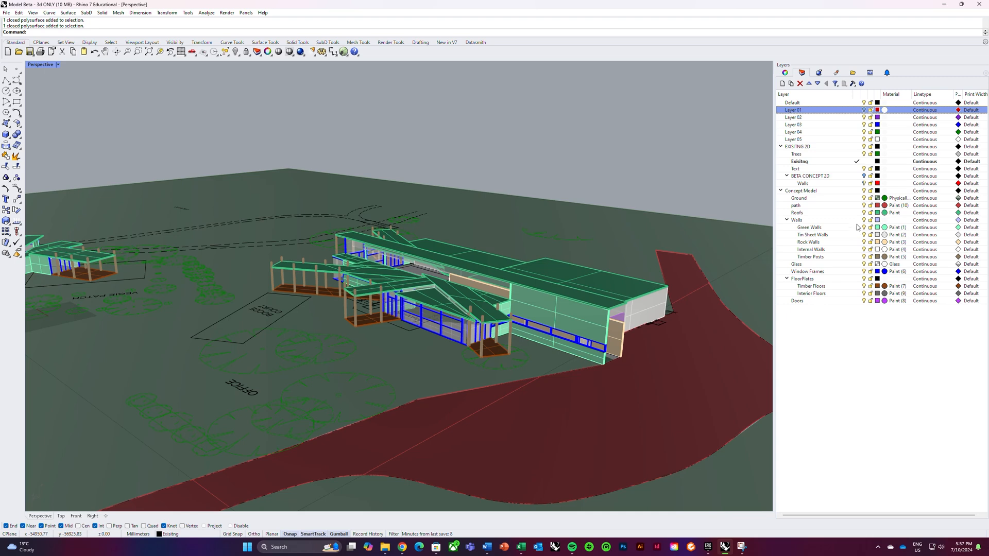
- Check how the model is split into layers by selecting a green wall, a window frame and a glass pane
click(554, 313)
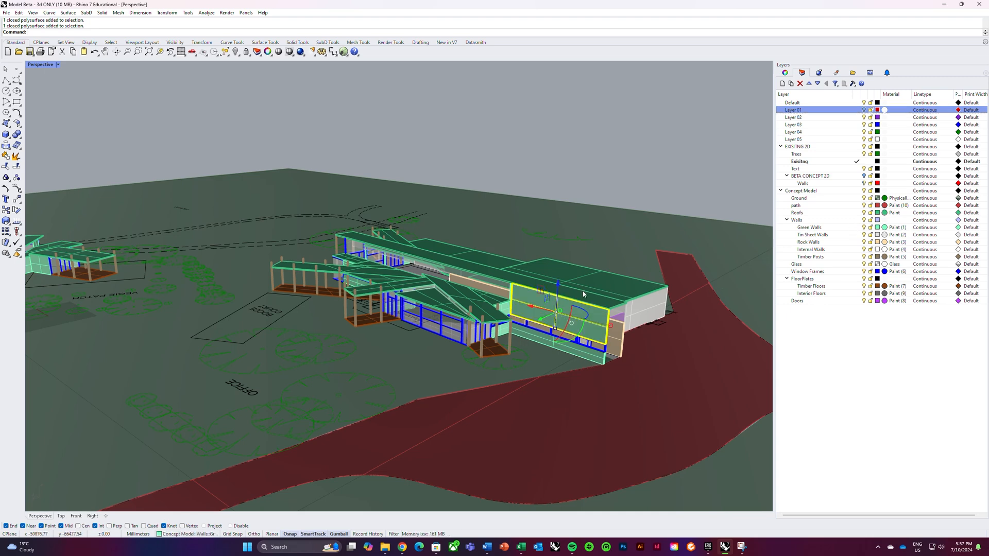
click(416, 315)
click(423, 316)
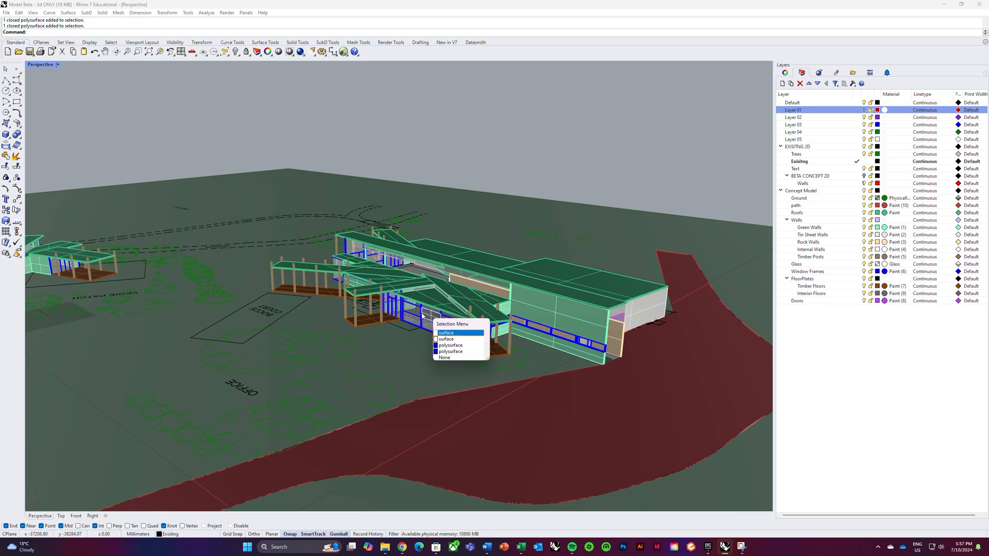
click(450, 345)
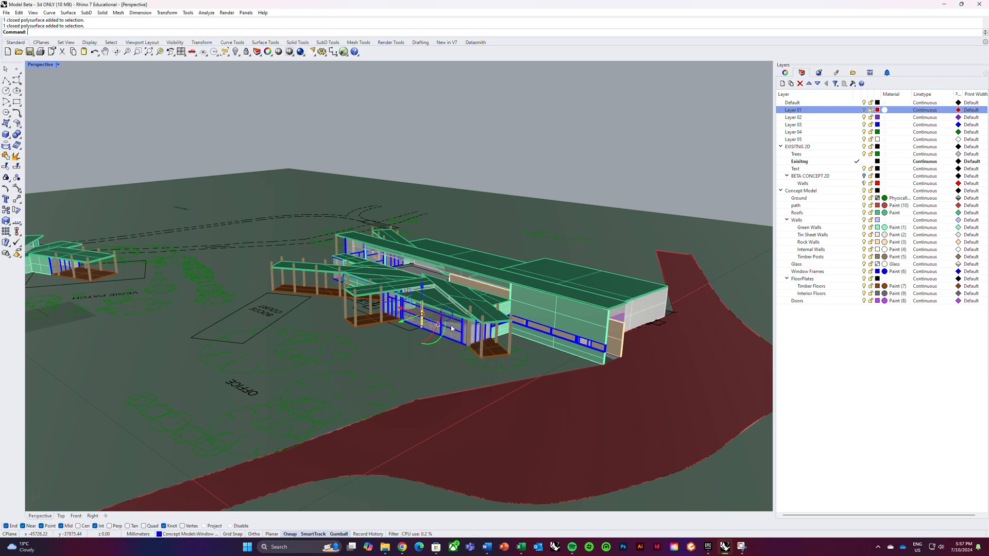
click(454, 328)
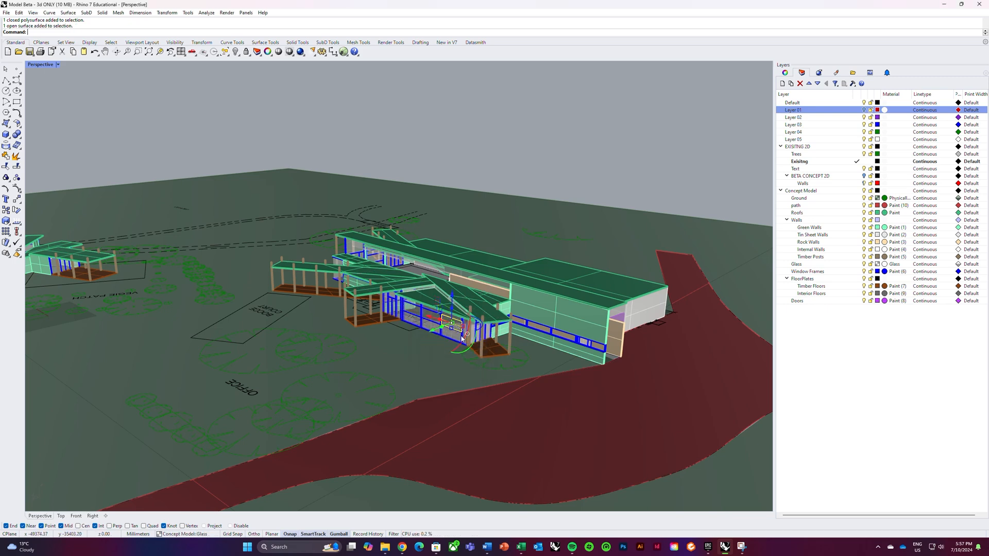
click(587, 165)
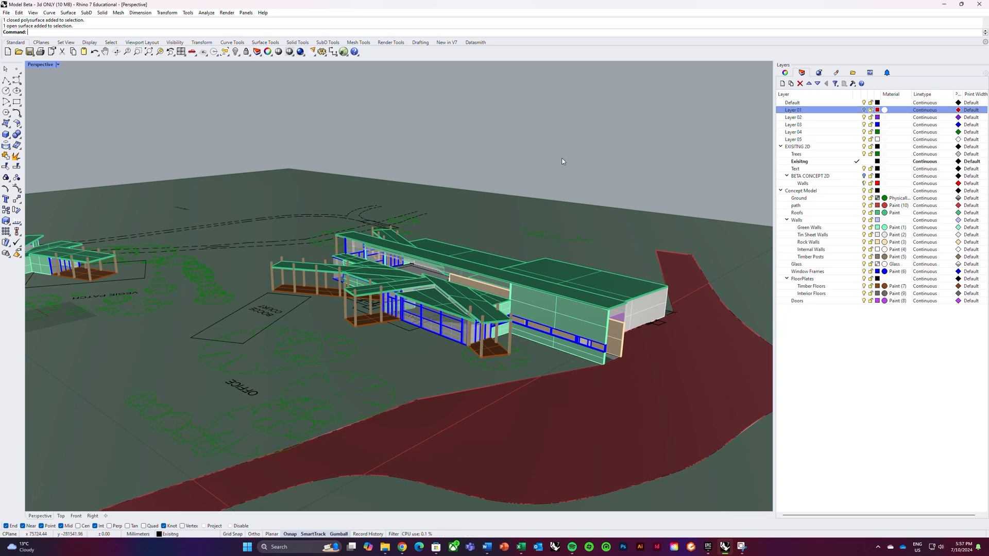
- Switch to Microsoft Store to view the Epic Games Store listing, and minimise it after viewing
shift+right_drag(483, 160, 537, 174)
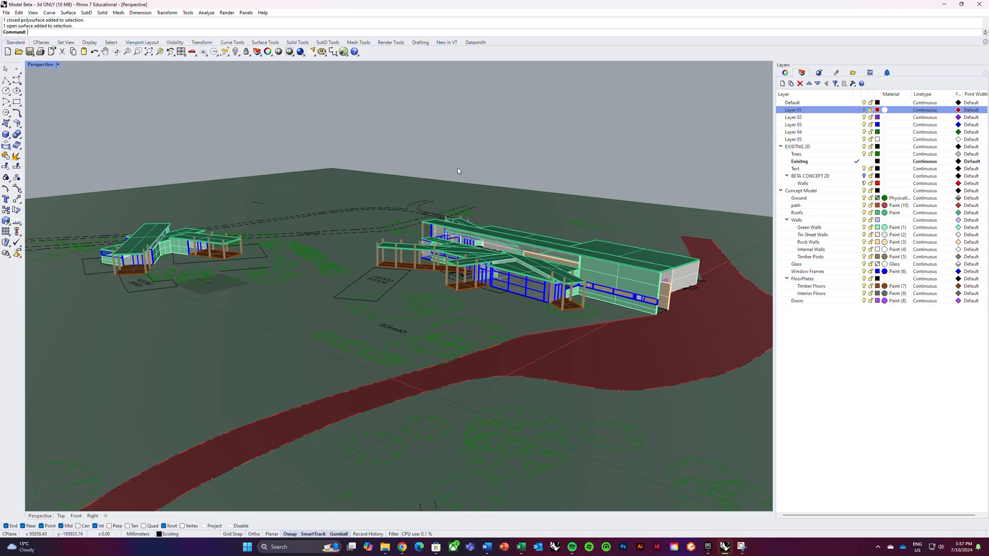
shift+right_drag(457, 168, 507, 172)
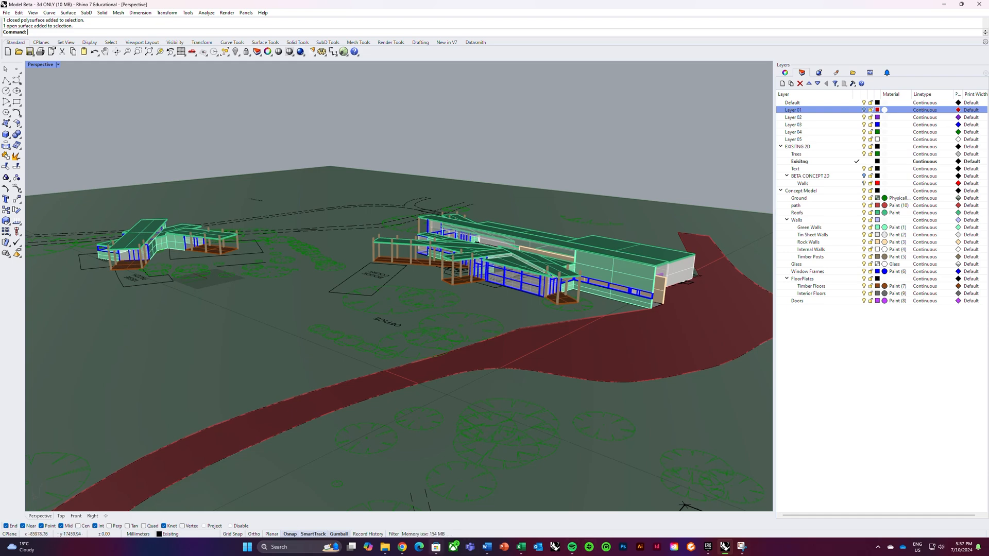
mouse_move(440, 550)
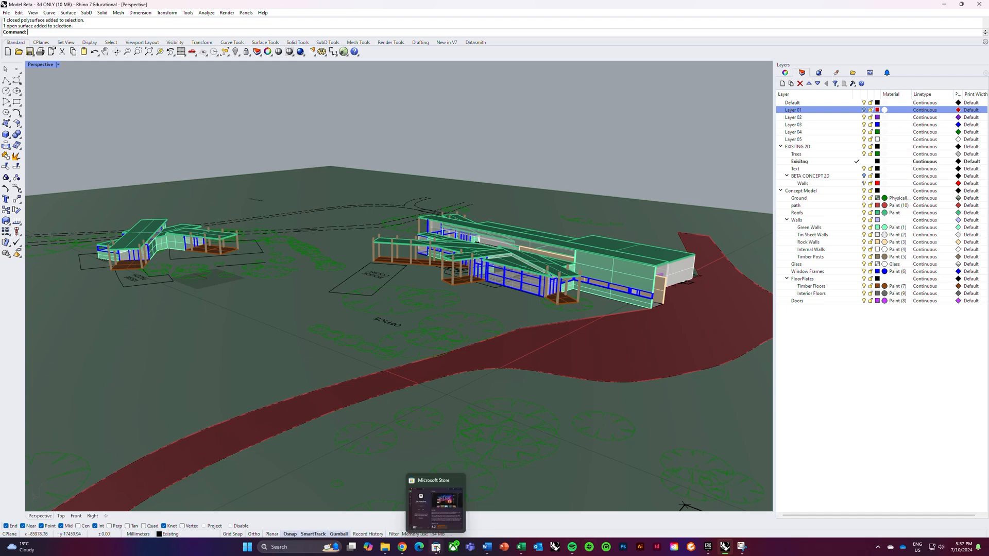
click(436, 548)
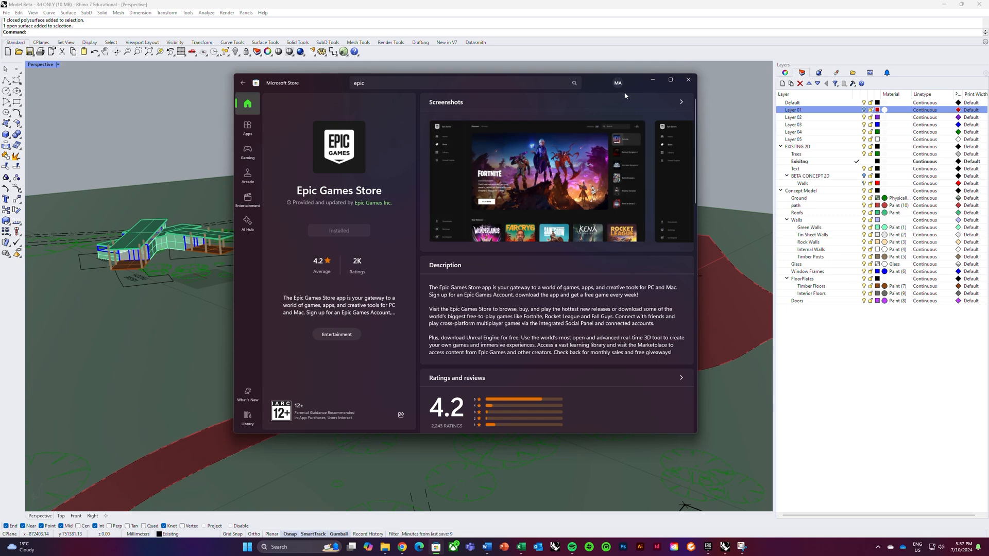
click(652, 81)
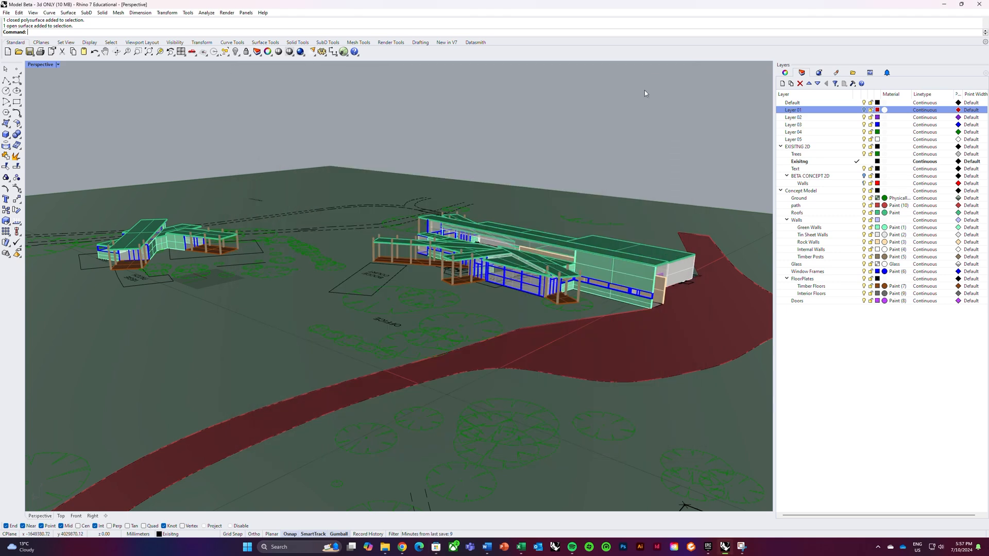
- Switch to the Epic Games Launcher and search the store for "twinmotion"
click(708, 547)
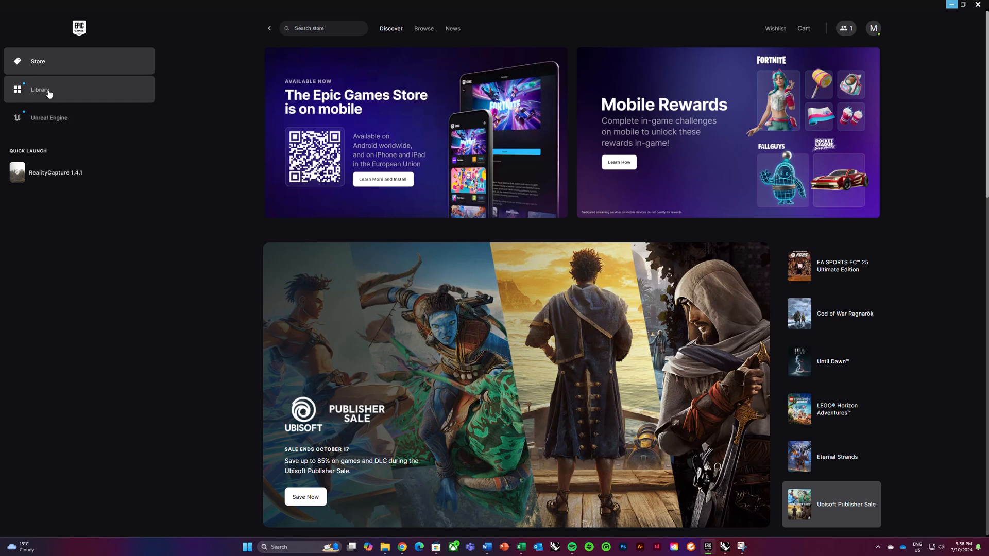
click(315, 27)
text(twinmotion)
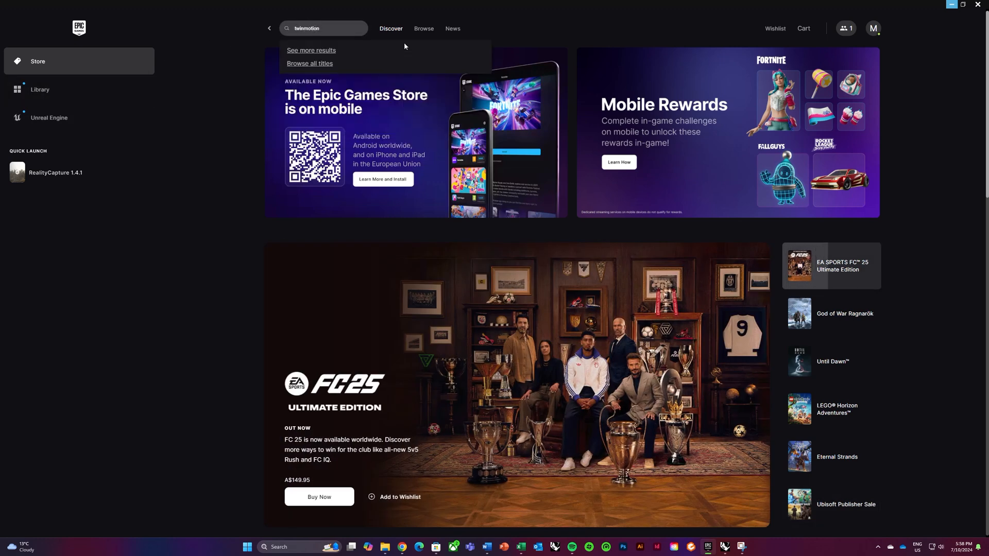
key(Return)
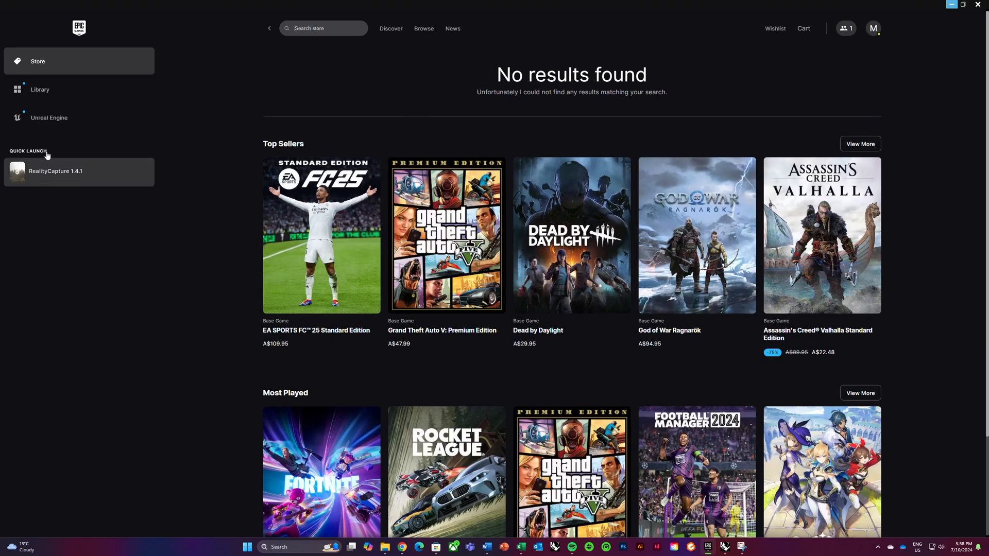
- Look through the Unreal Engine news page in the launcher
click(60, 112)
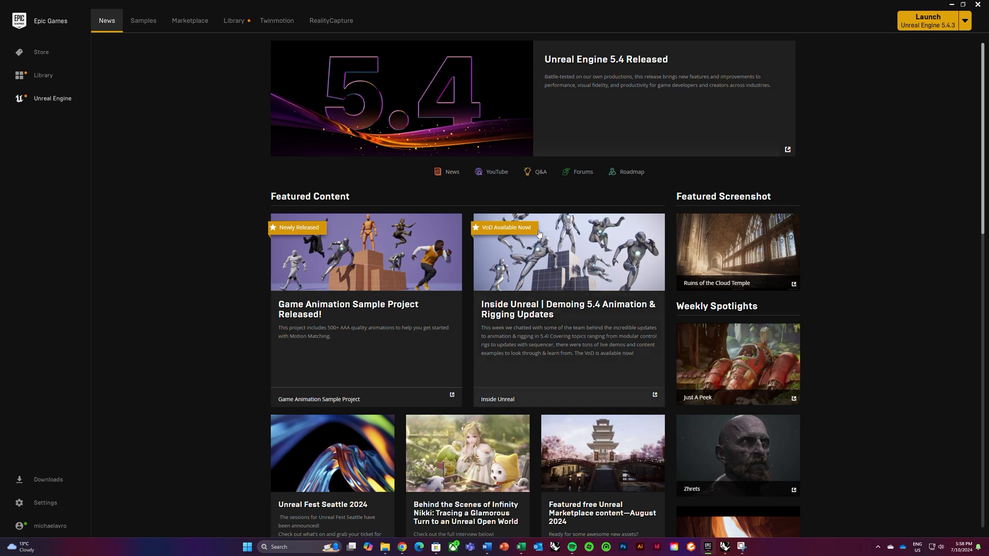
scroll(530, 344, down, 5)
scroll(530, 344, up, 5)
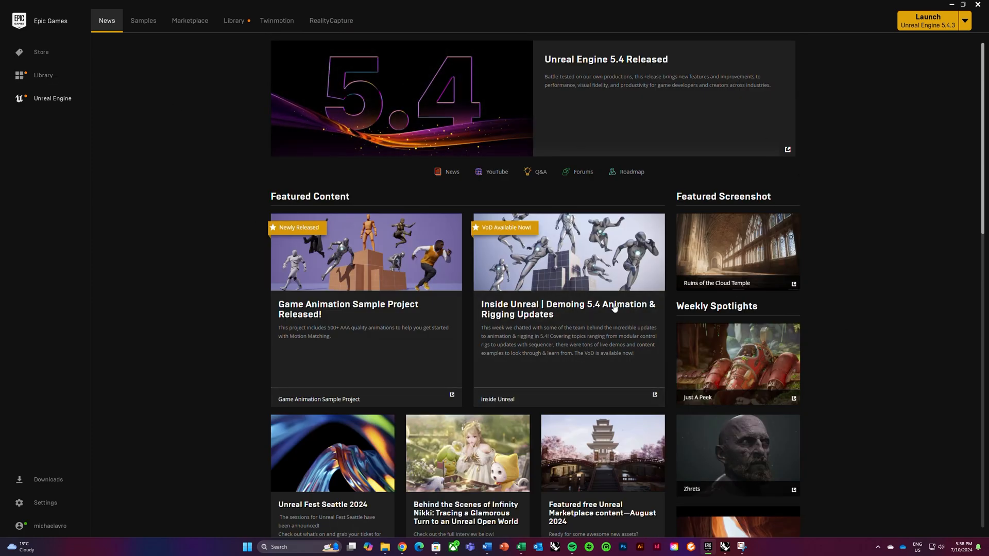
- Launch Twinmotion 2023.2.4 from the launcher's library and start a new scene
click(43, 76)
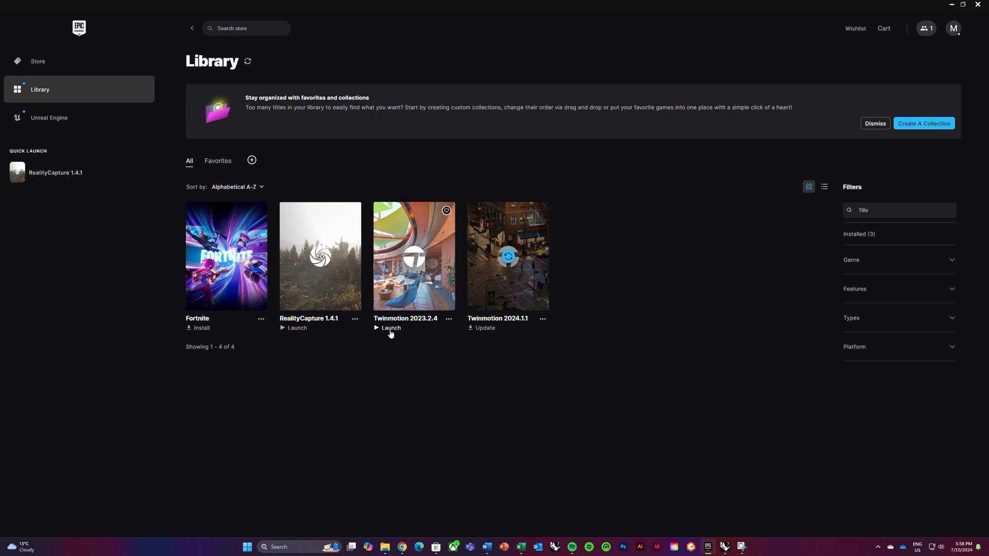
click(378, 333)
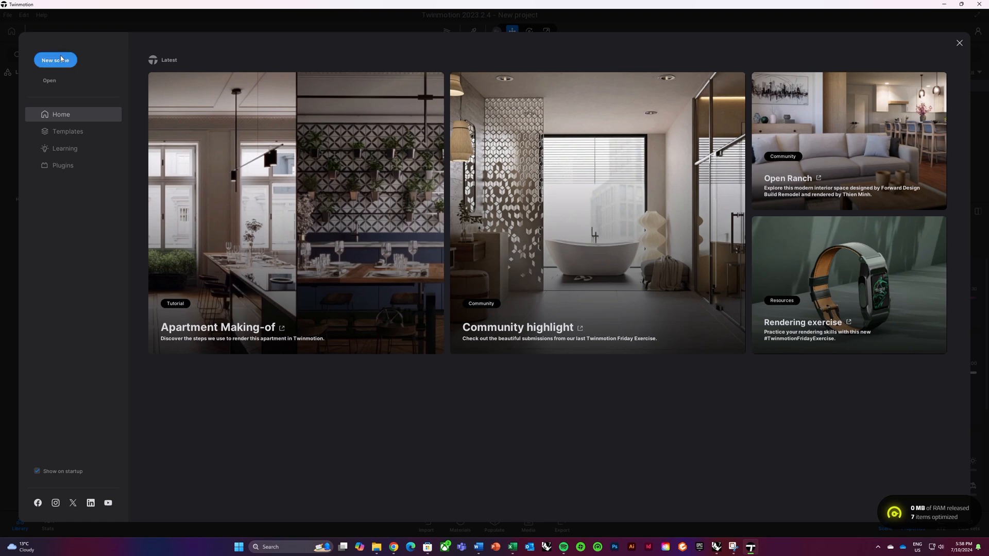
click(60, 59)
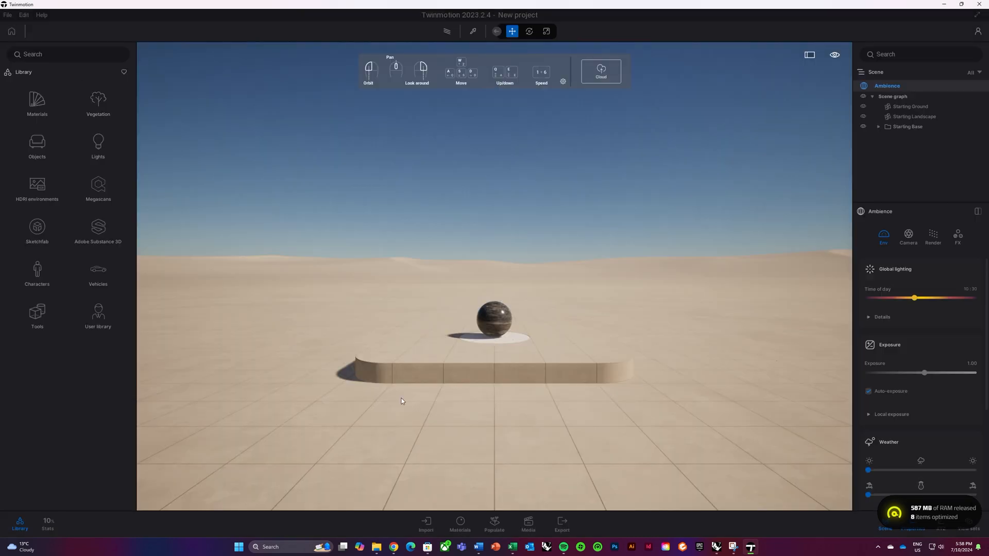
- Orbit, pan and zoom the camera around the starting pedestal and sphere
drag(431, 375, 396, 401)
drag(453, 330, 520, 344)
mouse_move(565, 348)
middle_down()
mouse_move(345, 354)
mouse_move(503, 371)
mouse_move(554, 346)
middle_up()
scroll(585, 333, up, 3)
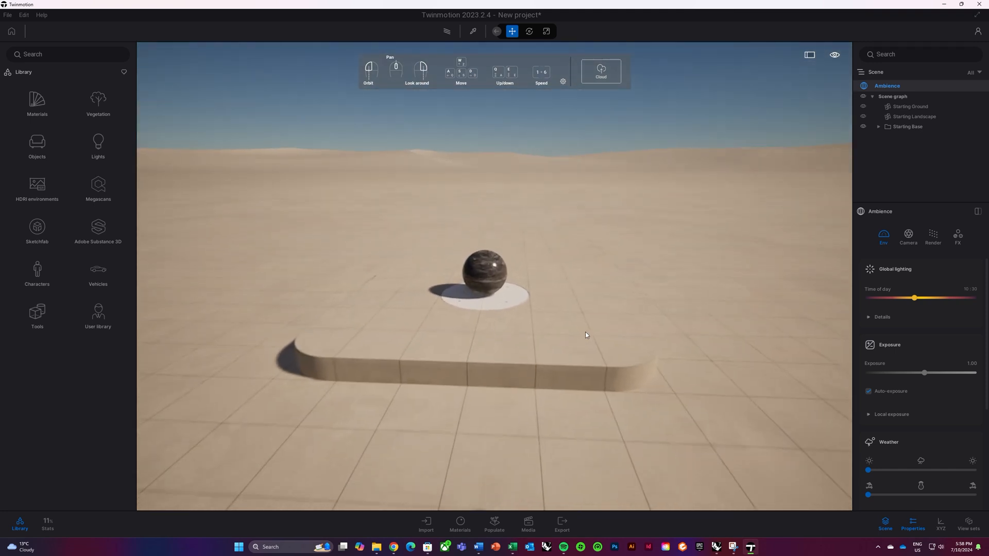
scroll(585, 332, down, 3)
- Fly the camera backward, forward, sideways, up and down around the starting pedestal
key(s)
key(a)
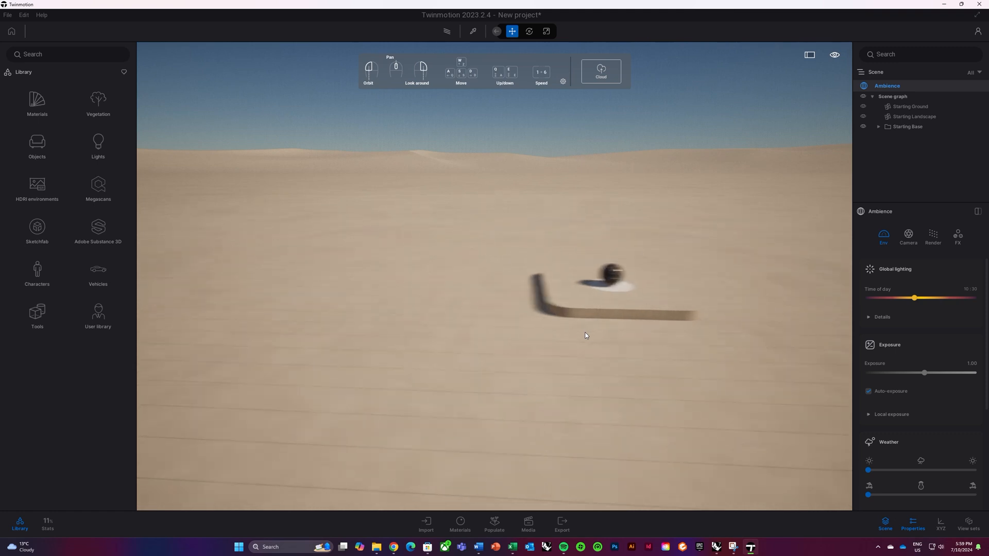
key(d)
key(e)
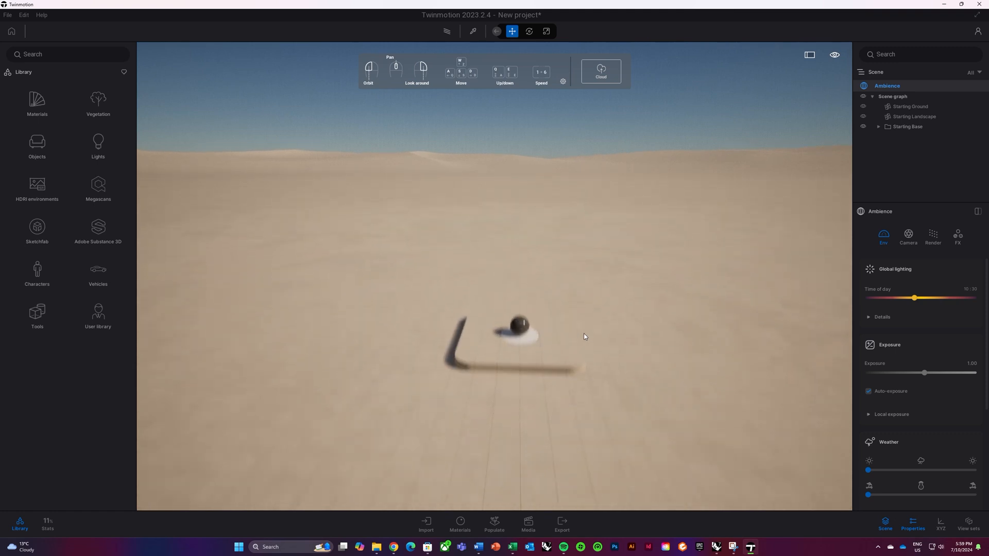
key(q)
key(e)
key(q)
key(e)
drag(579, 335, 555, 331)
key(w)
key(a)
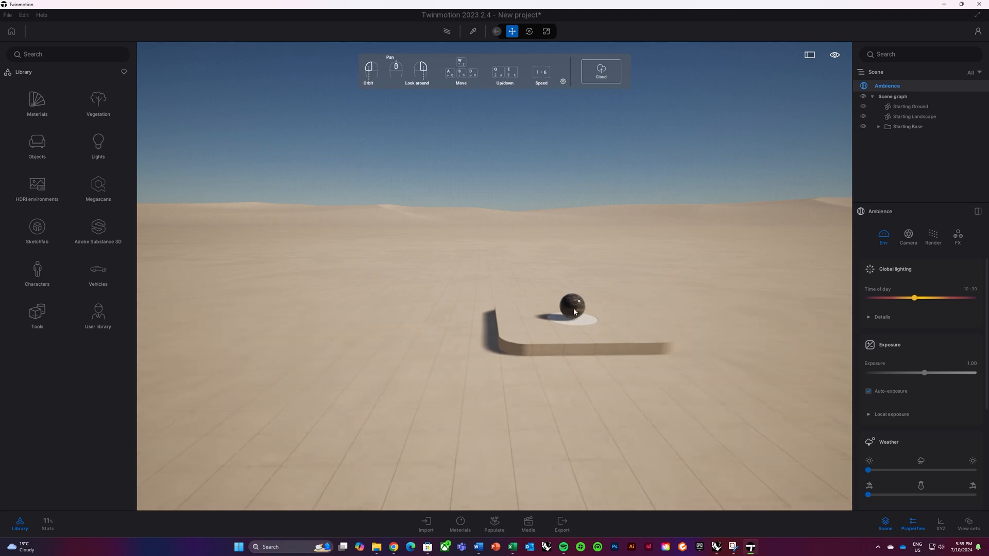
key(d)
- Delete the starting sphere, cylinder, pedestal and floor graphics from the Twinmotion scene
click(532, 311)
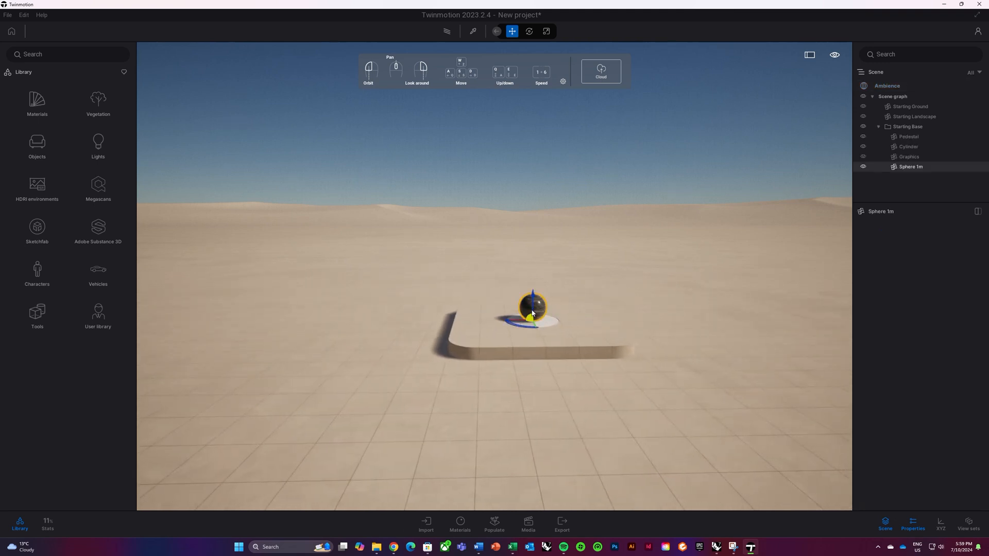
key(Delete)
click(536, 319)
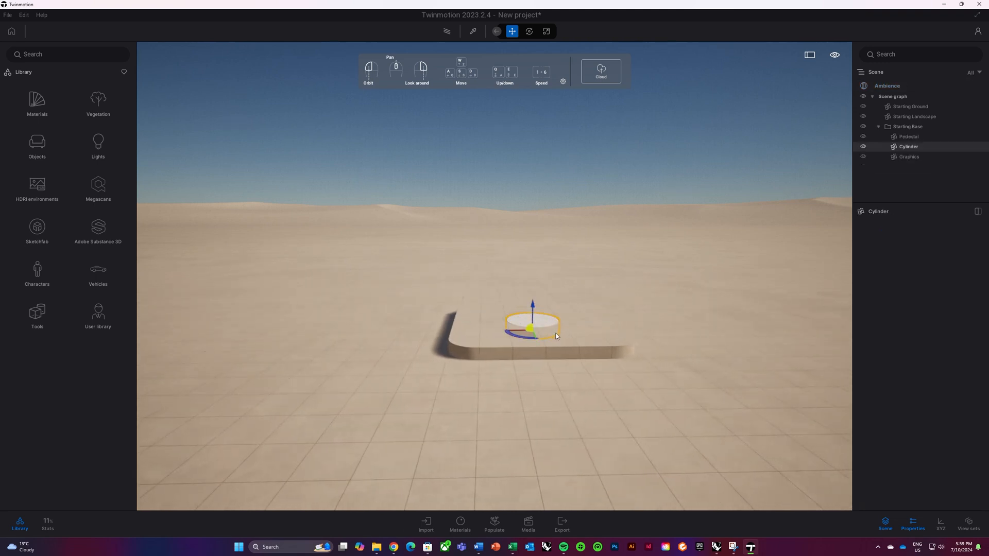
key(Delete)
click(564, 345)
key(Delete)
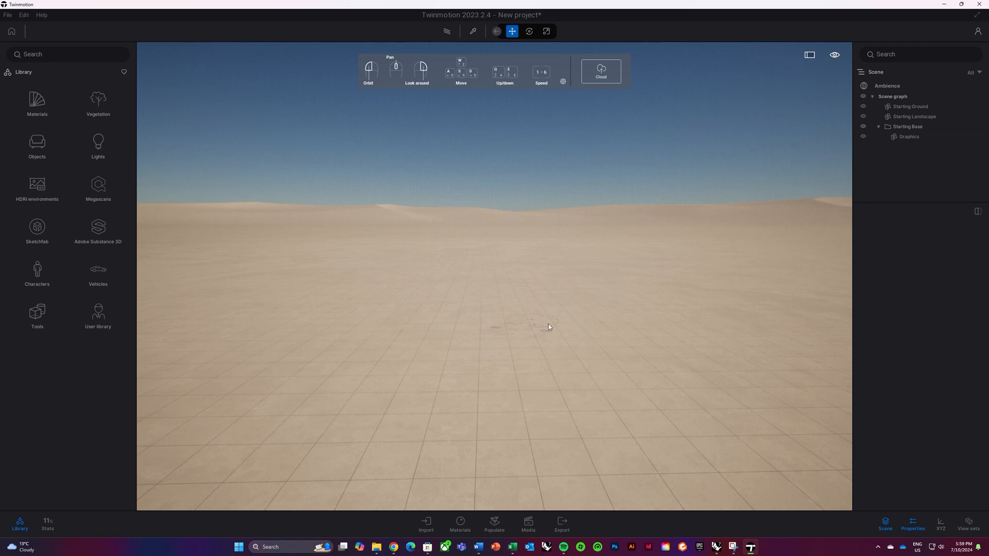
click(548, 326)
key(Delete)
key(s)
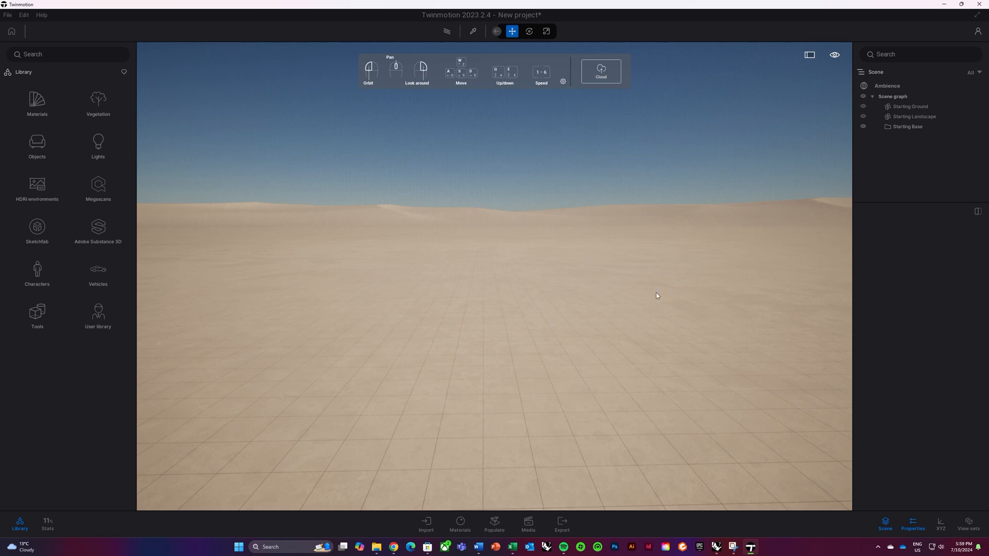
- Arrange the Rhino and Twinmotion windows side by side, each filling half of the screen
click(962, 4)
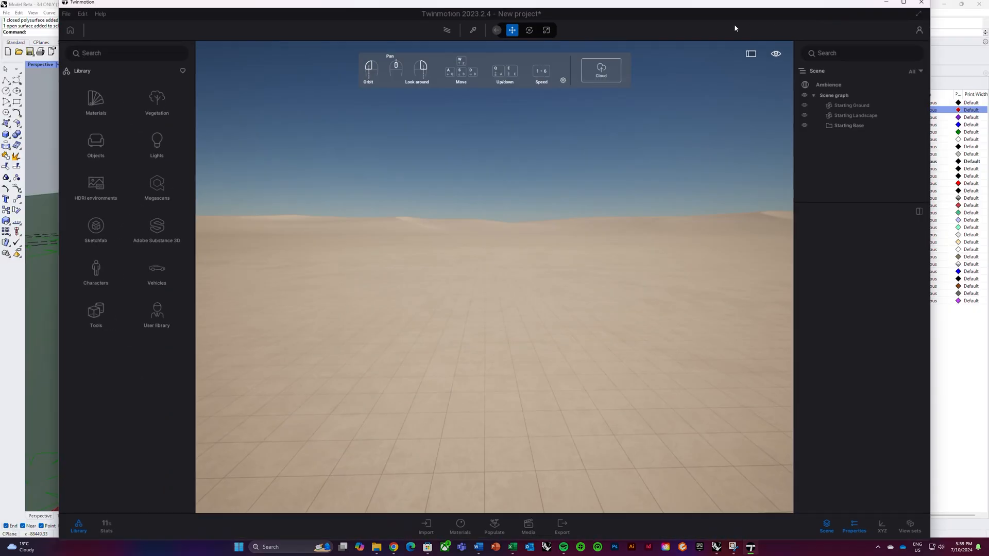
drag(730, 4, 841, 38)
click(802, 7)
click(959, 5)
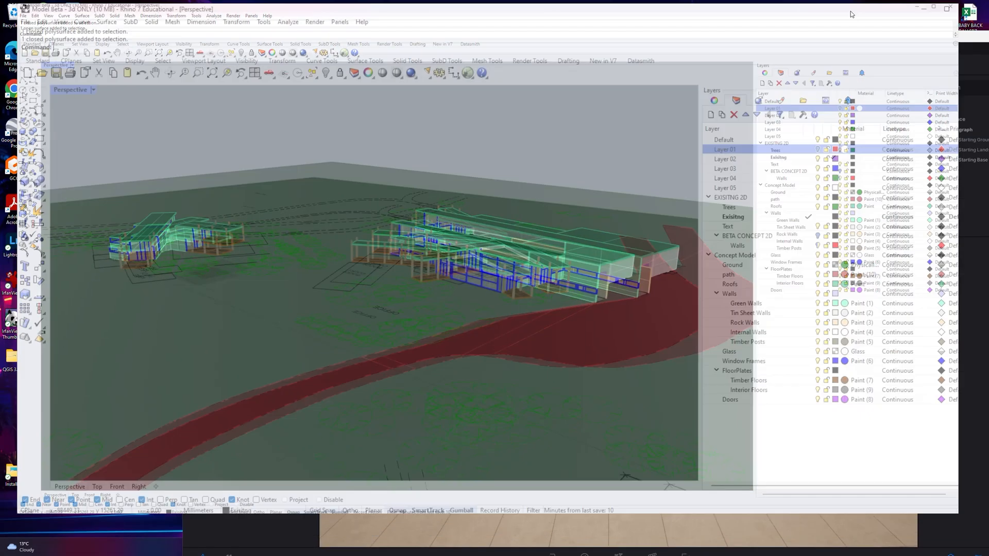
drag(632, 32, 1, 85)
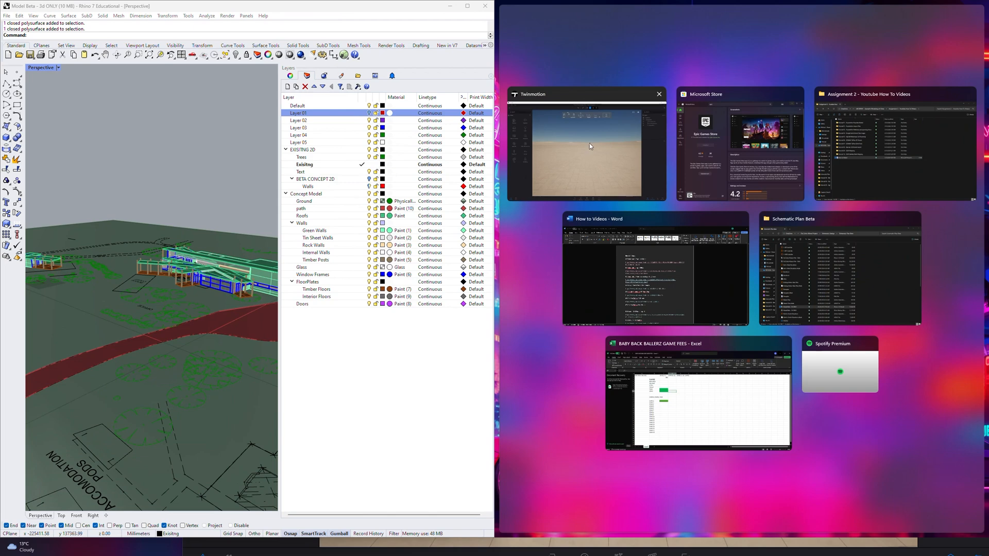
click(589, 144)
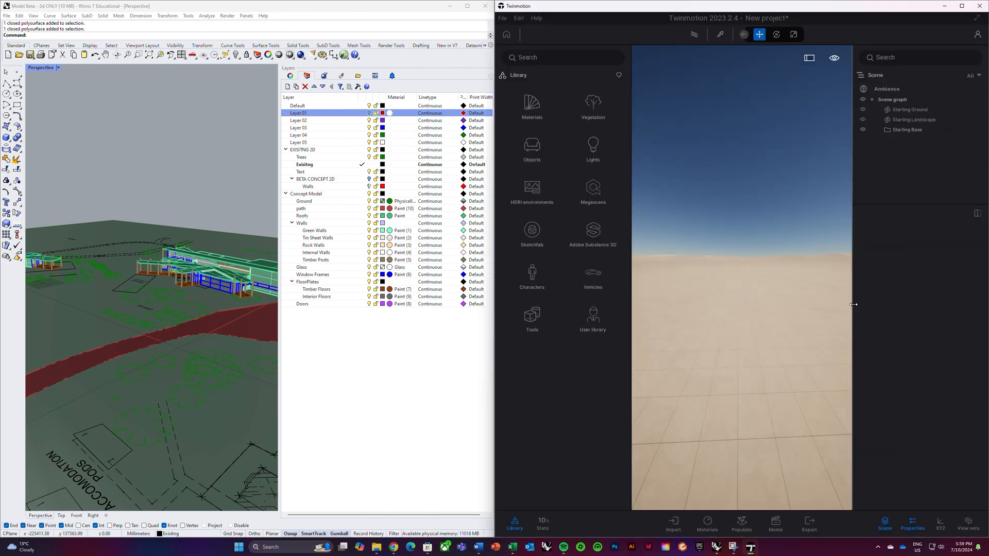
- Narrow Twinmotion's scene panel and Rhino's layers panel to widen the viewports of both programs
drag(852, 316, 883, 317)
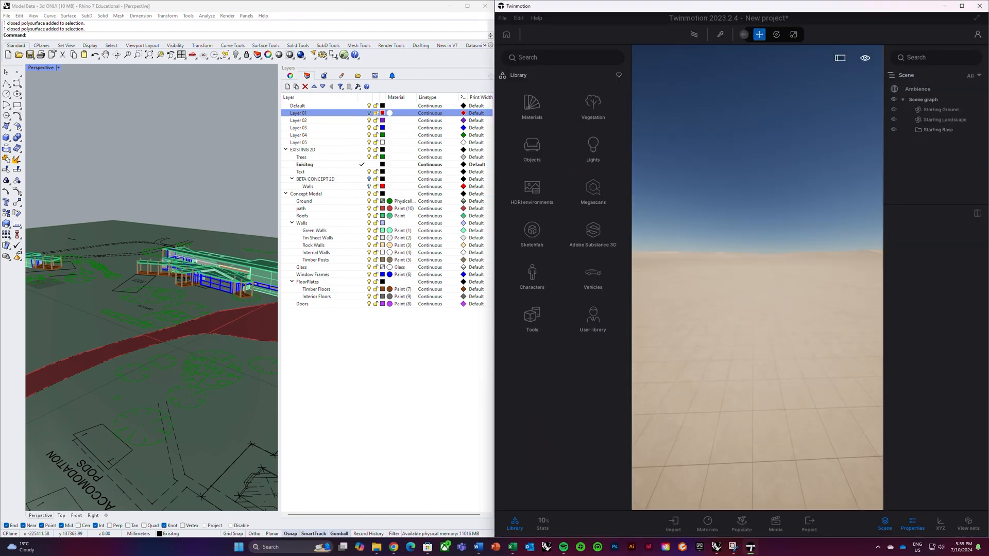
click(632, 342)
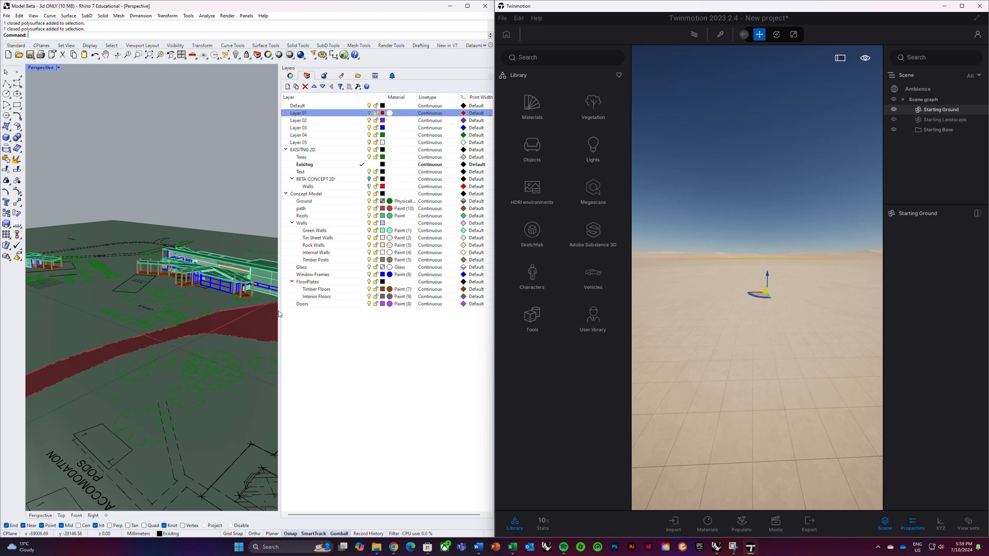
click(367, 318)
drag(366, 318, 448, 322)
- Undo the accidental drag of the tree symbols in Rhino and clear the selections in both programs
middle_click(371, 316)
drag(293, 322, 291, 319)
key(ctrl+z)
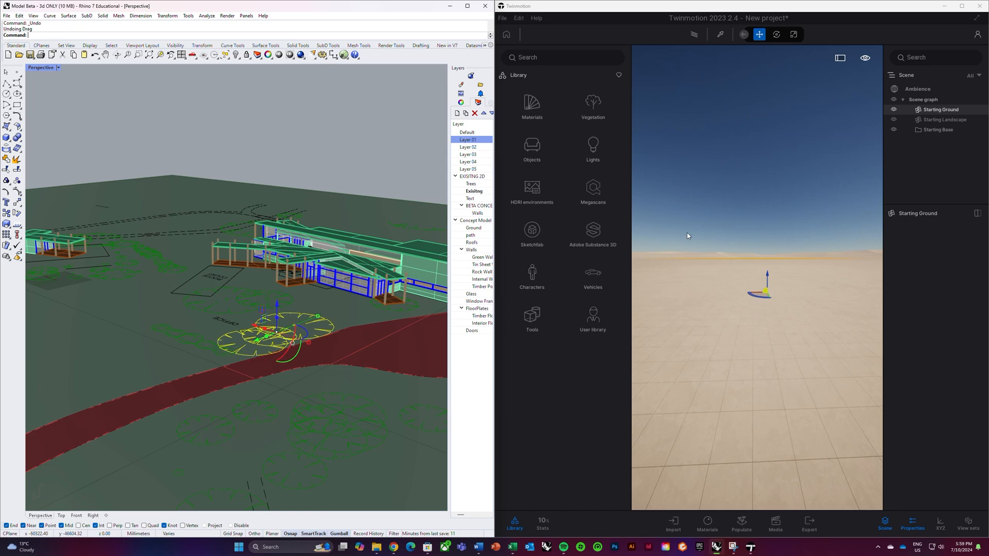
click(687, 351)
click(768, 183)
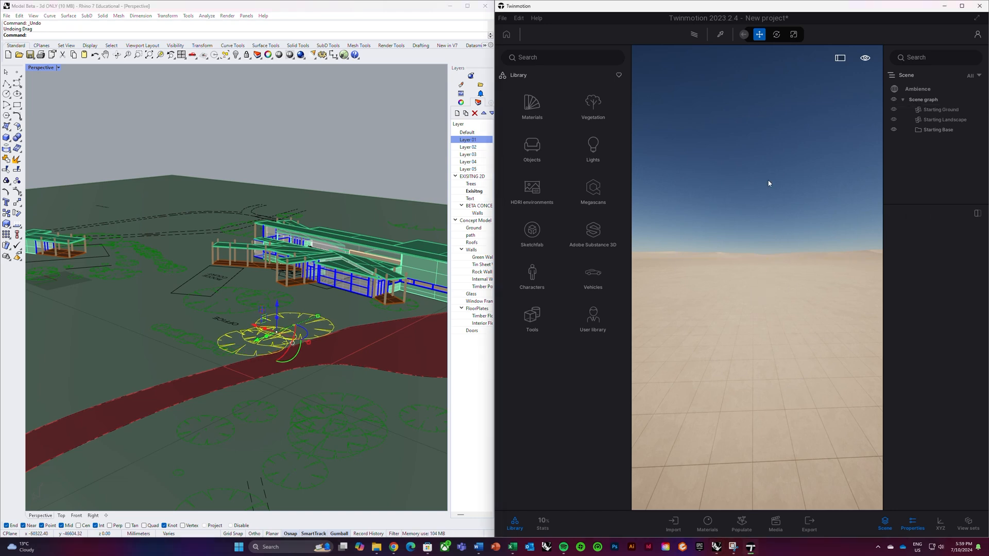
click(295, 270)
key(Escape)
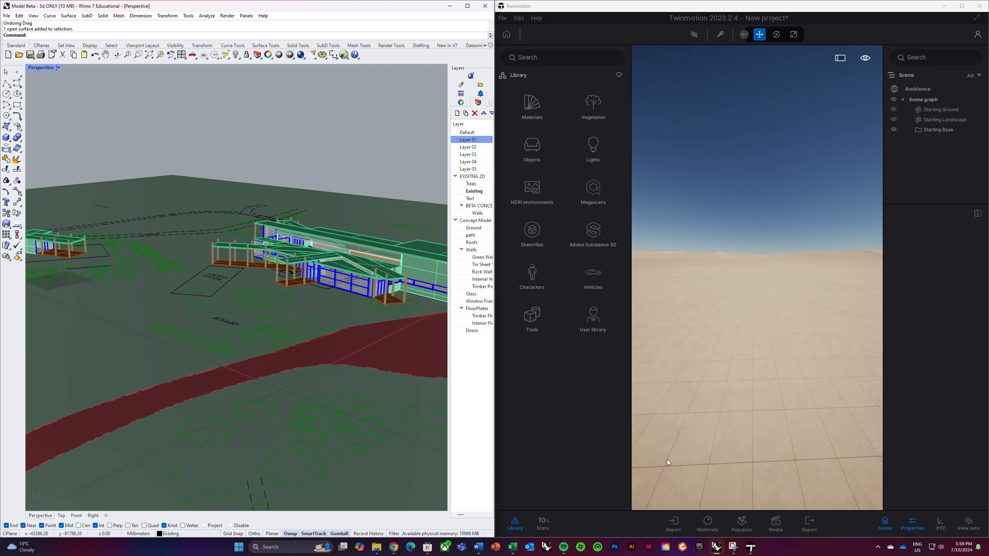
- Import a Datasmith Direct Link into Twinmotion with Rhino - Model_Beta_-_3d_ONLY as the source
click(675, 525)
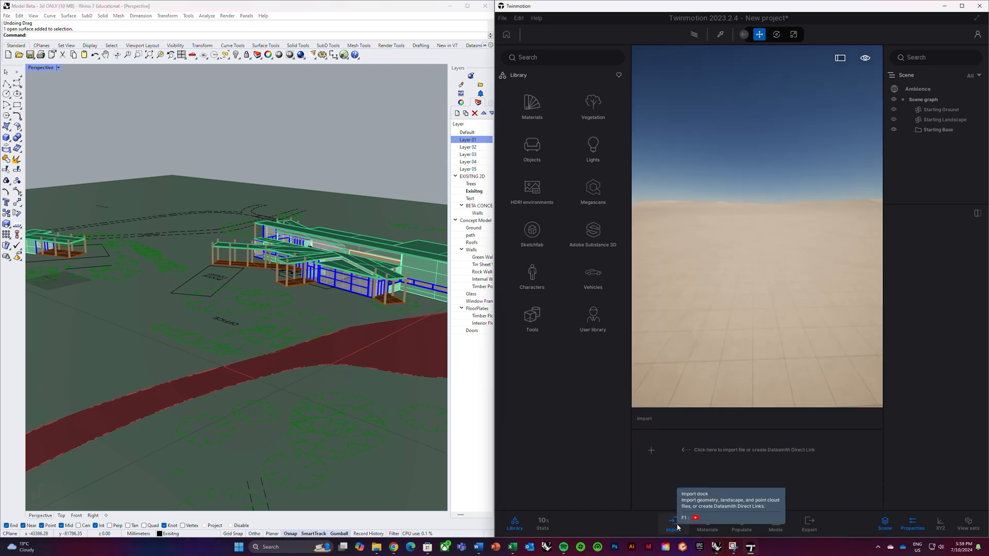
click(651, 448)
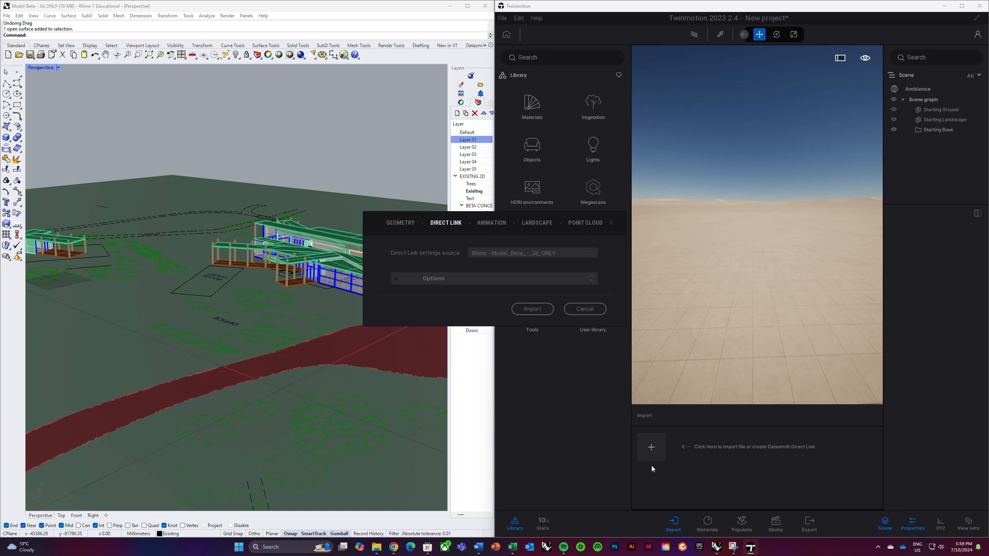
click(404, 223)
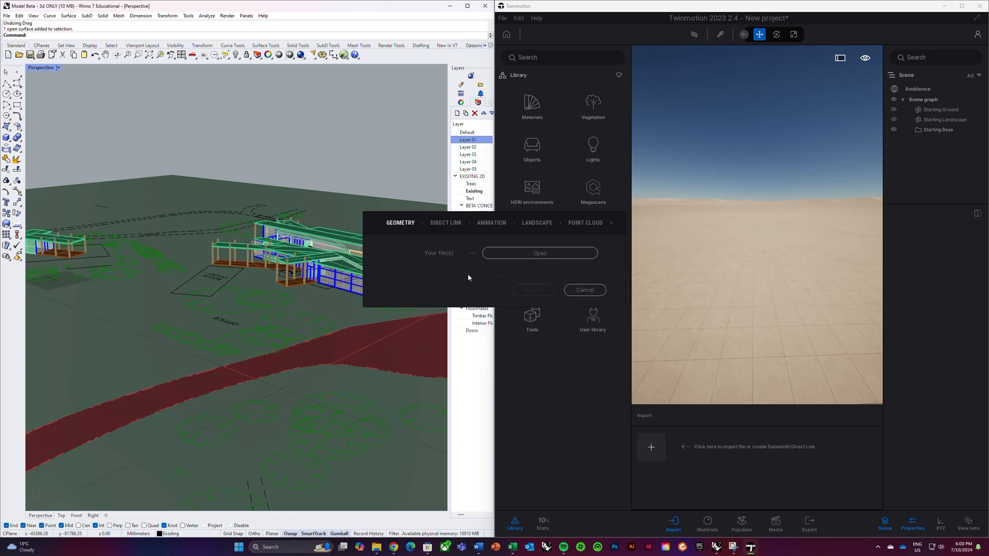
click(442, 223)
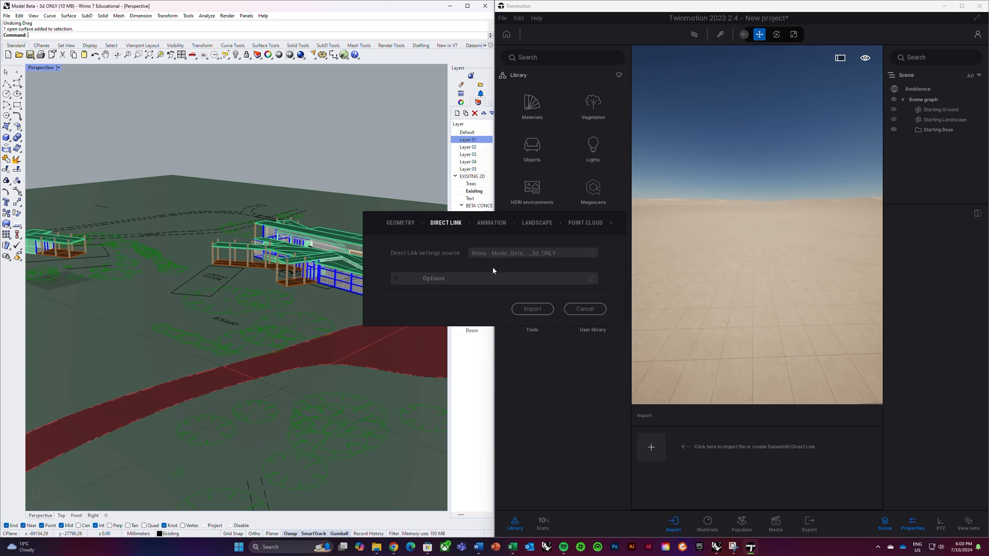
click(531, 310)
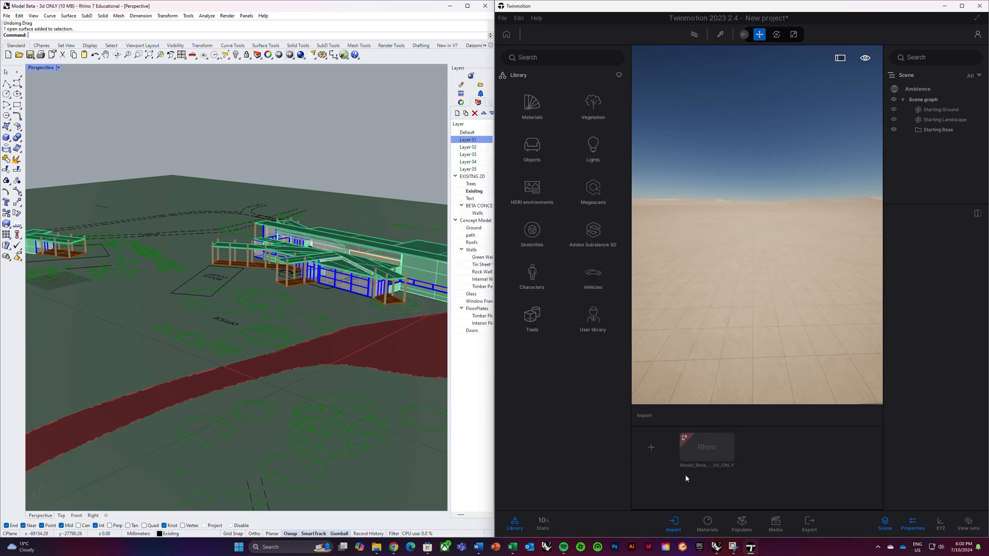
- Synchronize the Rhino model to the Twinmotion scene through Datasmith
click(707, 450)
click(473, 47)
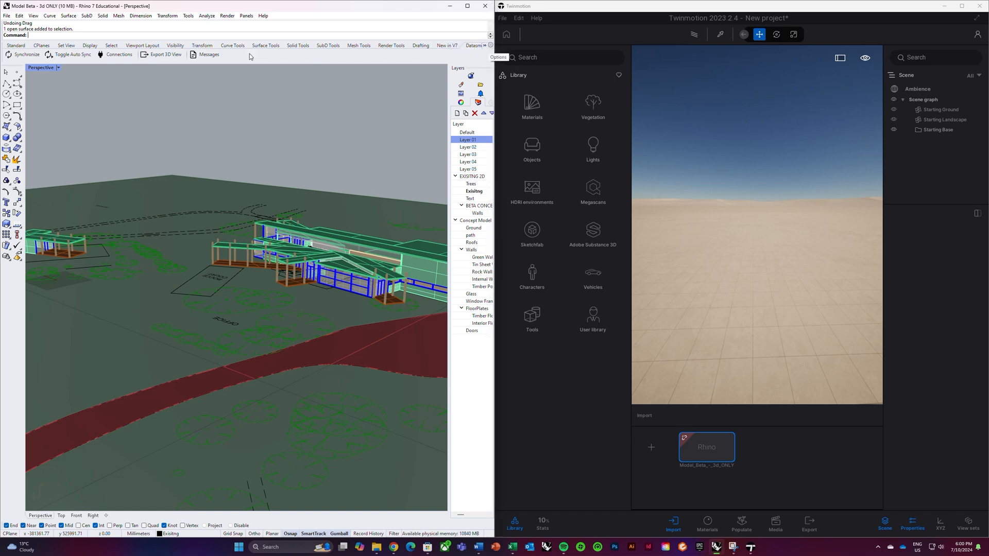
click(21, 54)
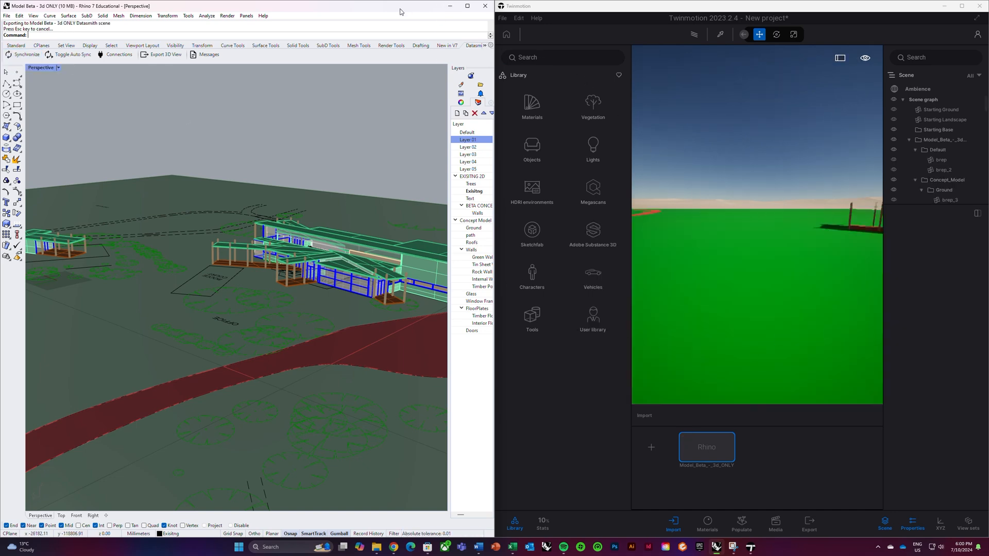
- Clear the Rhino window from the screen and maximize the Twinmotion window
drag(401, 11, 375, 24)
click(423, 18)
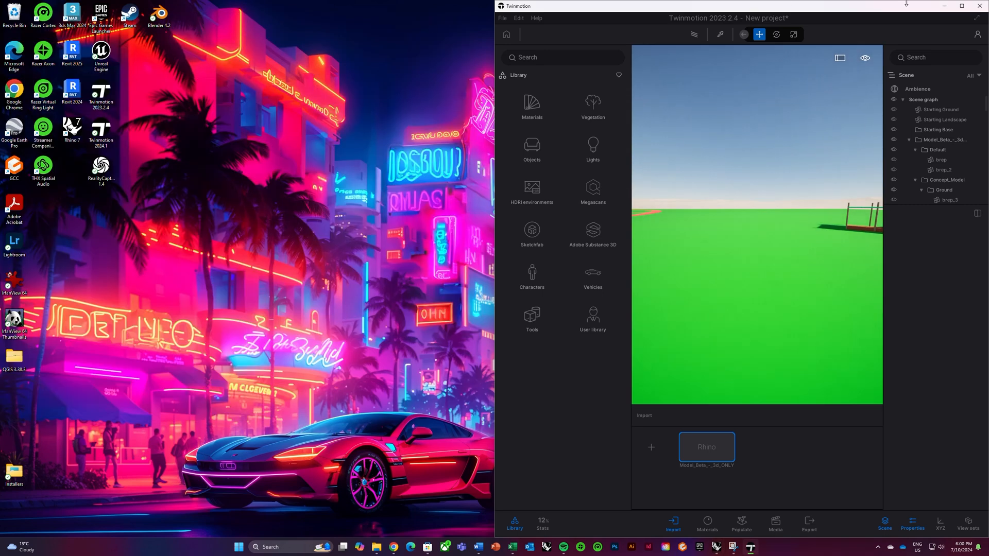
click(962, 7)
- Fly, orbit and pan around the imported Rhino model to examine both buildings, the ground and the path
key(s)
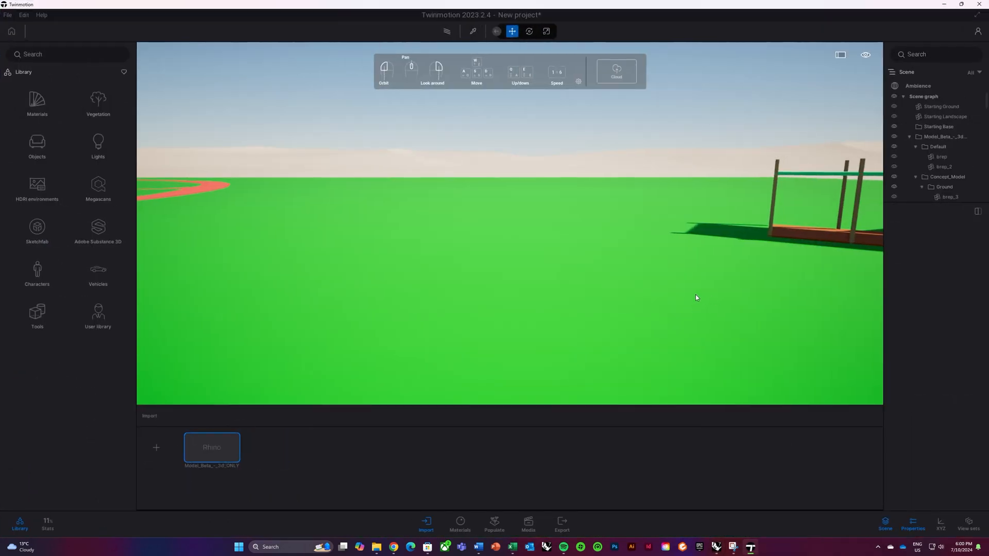
key(s)
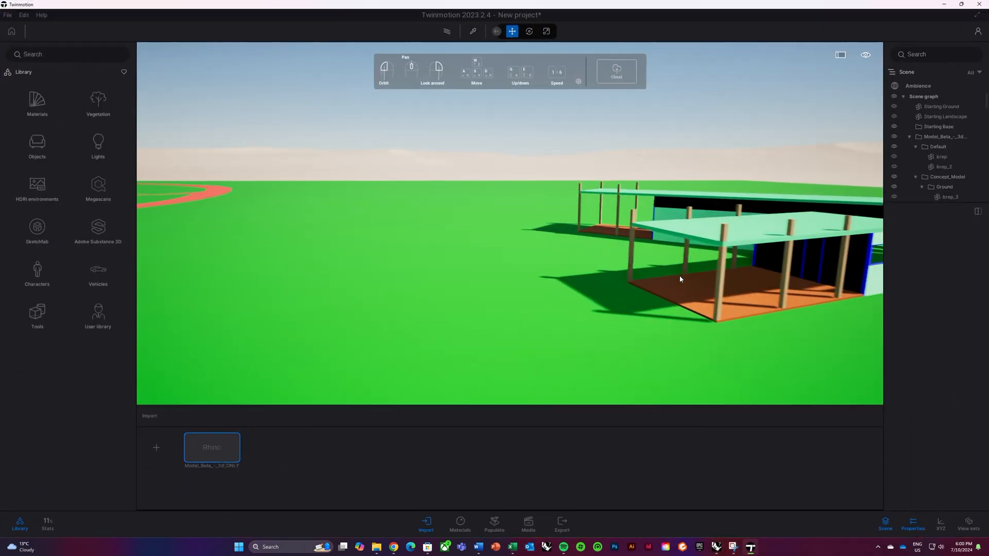
key(s)
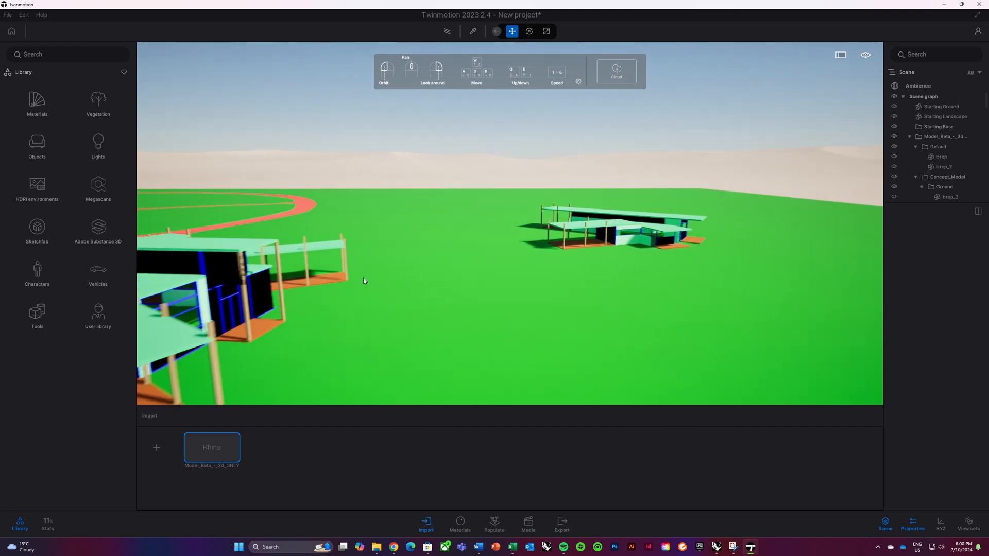
drag(391, 272, 552, 306)
middle_drag(544, 314, 539, 333)
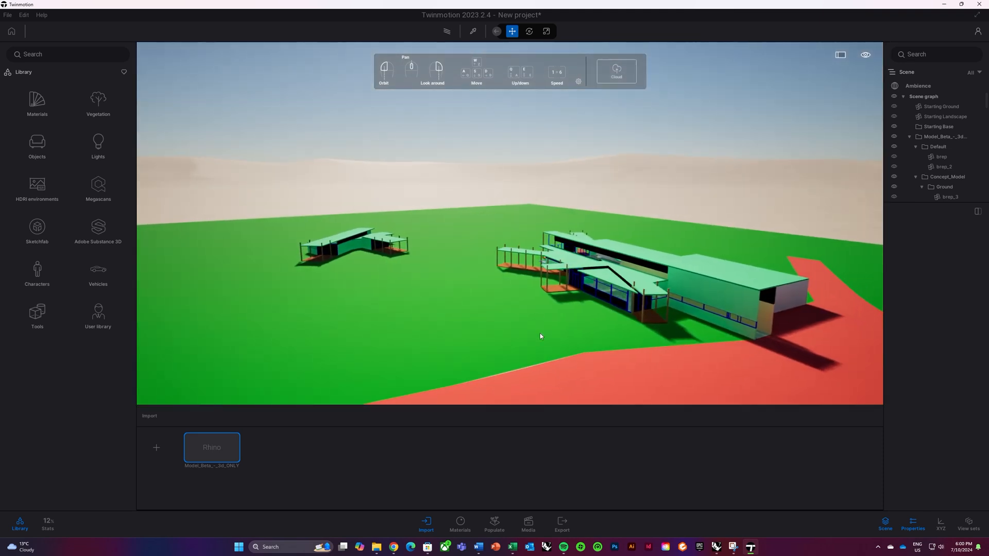
scroll(551, 331, up, 3)
key(q)
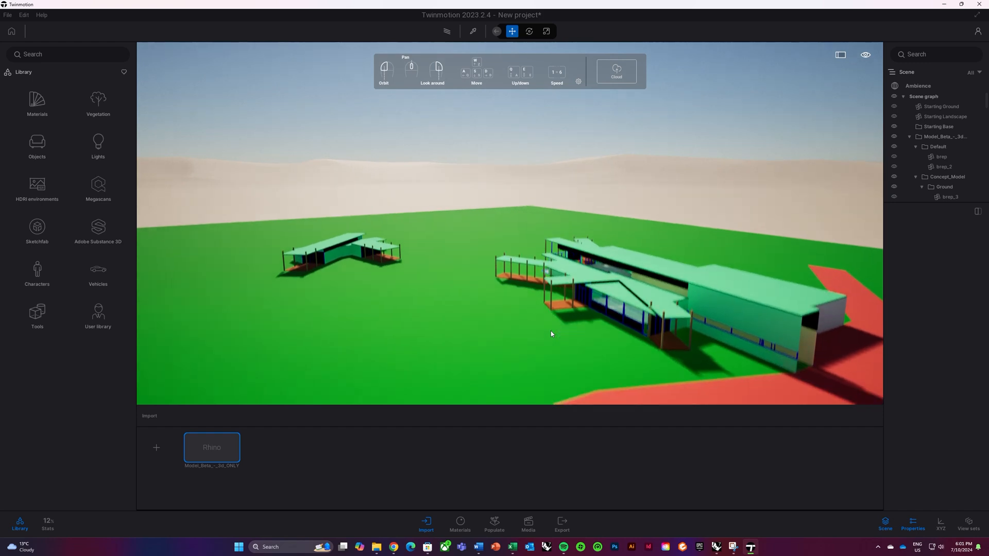
drag(644, 317, 600, 328)
key(d)
key(a)
key(d)
key(a)
key(d)
key(a)
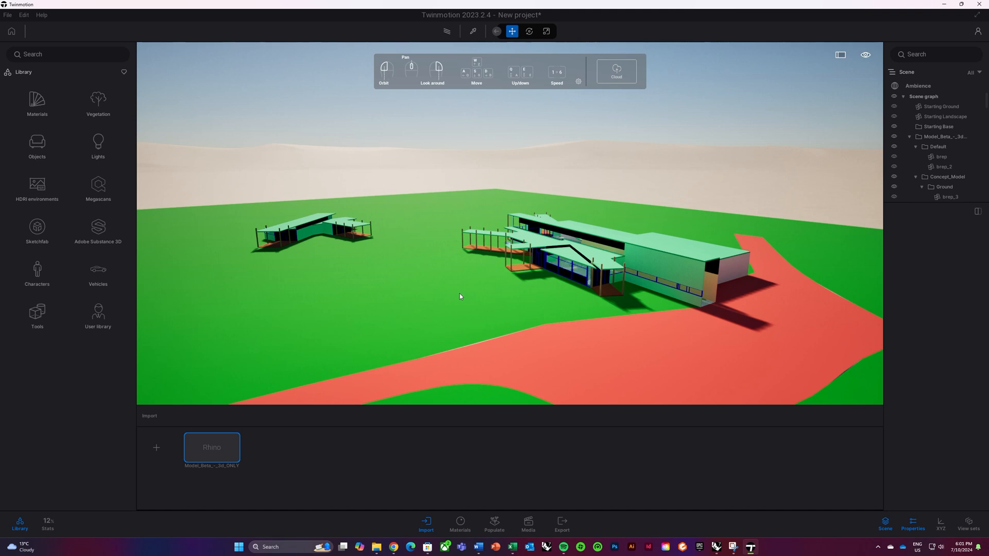
mouse_move(499, 309)
mouse_down()
mouse_move(506, 298)
mouse_move(507, 307)
mouse_up()
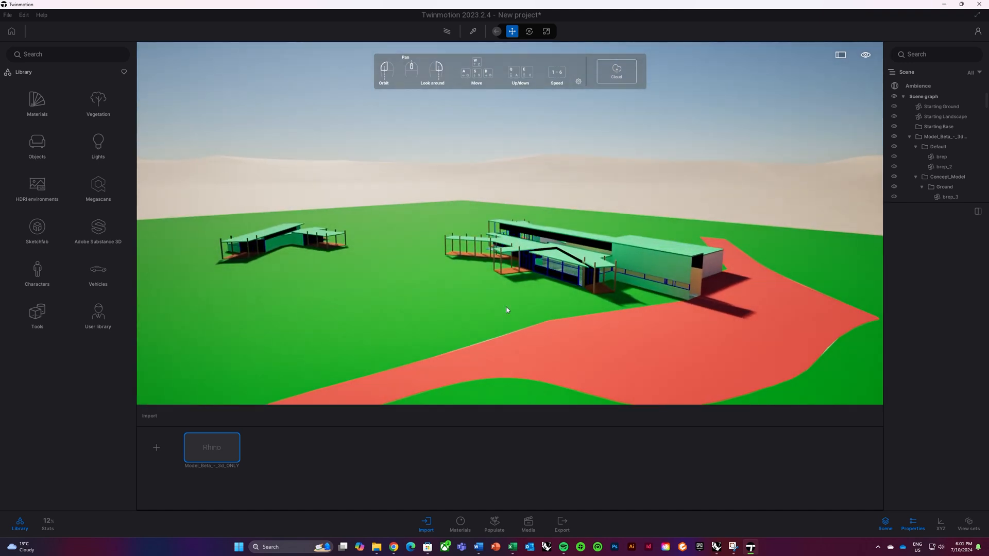